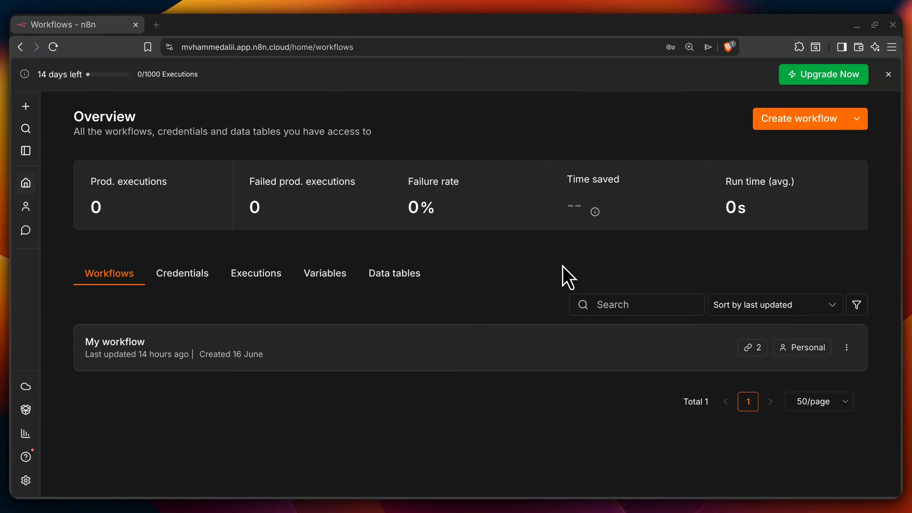
Step: Create a new workflow, My workflow 2, and bring up its first-step trigger picker
{"action": "left_click", "coordinate": [788, 120]}
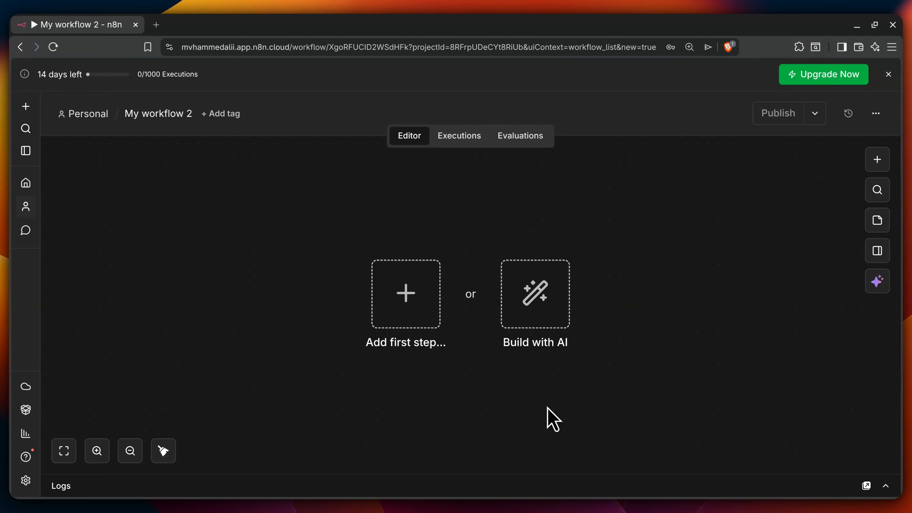
{"action": "left_click", "coordinate": [406, 298]}
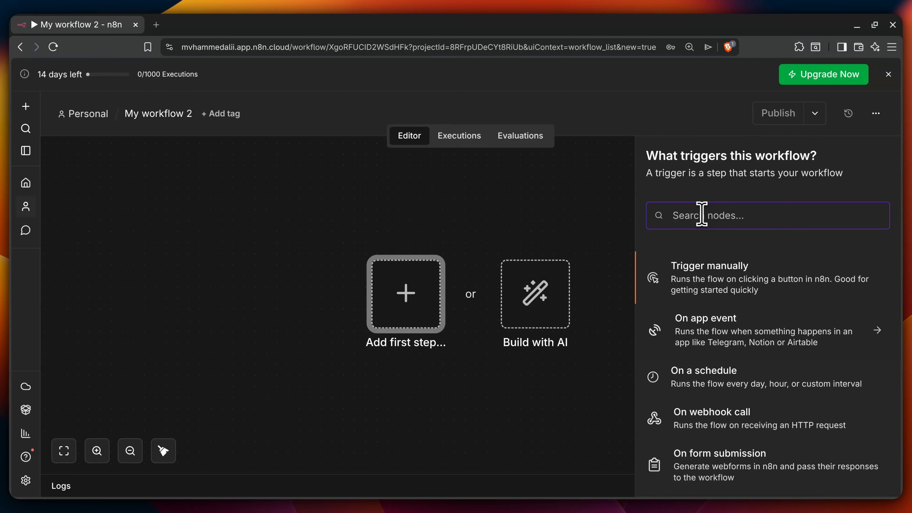
Step: Search the trigger list for 'cron' and add a Schedule Trigger as the first step
{"action": "type", "text": "tri"}
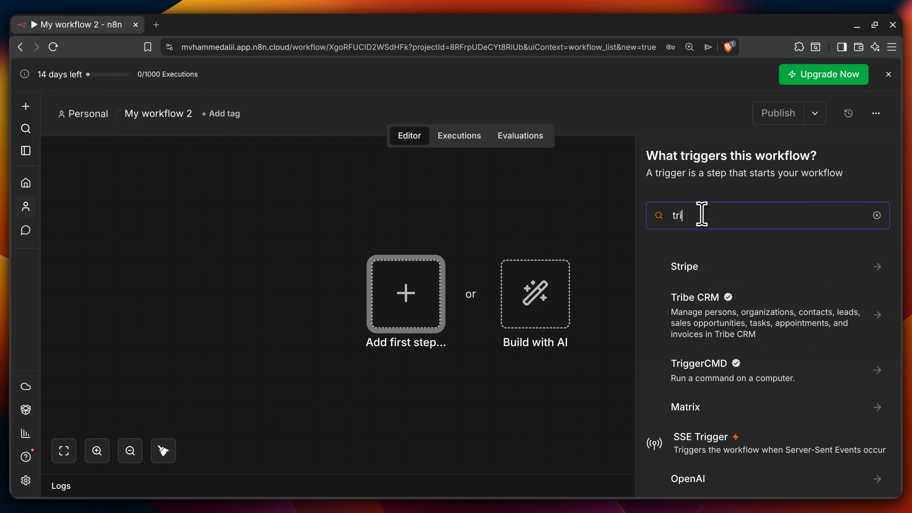
{"action": "type", "text": "gger"}
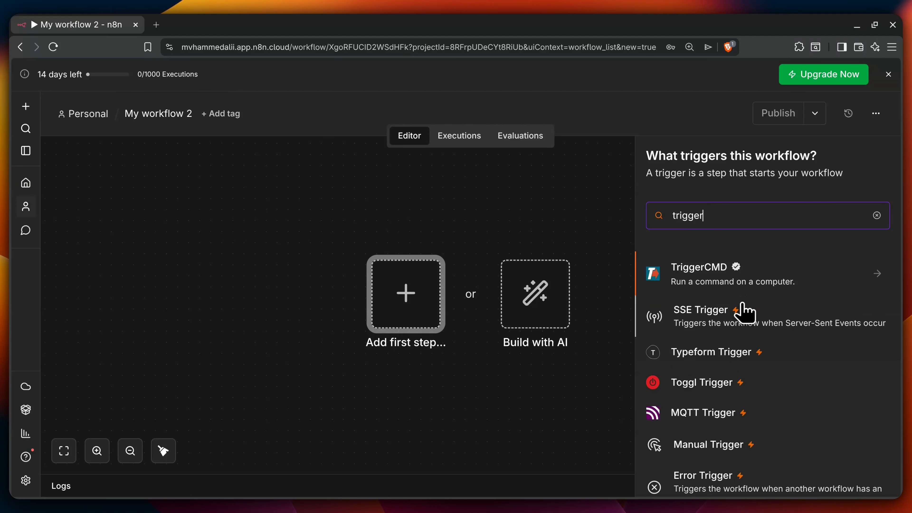
{"action": "scroll", "coordinate": [744, 313], "scroll_direction": "down", "scroll_amount": 6}
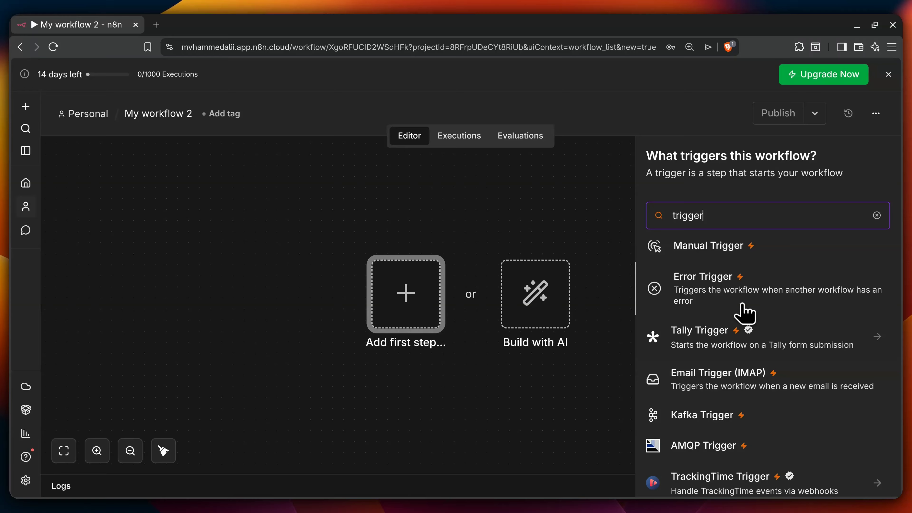
{"action": "scroll", "coordinate": [743, 311], "scroll_direction": "up", "scroll_amount": 6}
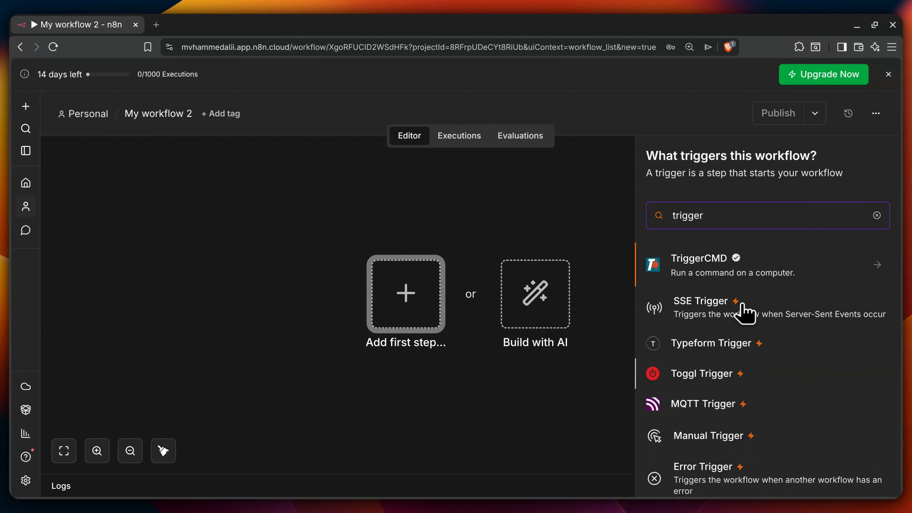
{"action": "double_click", "coordinate": [707, 212]}
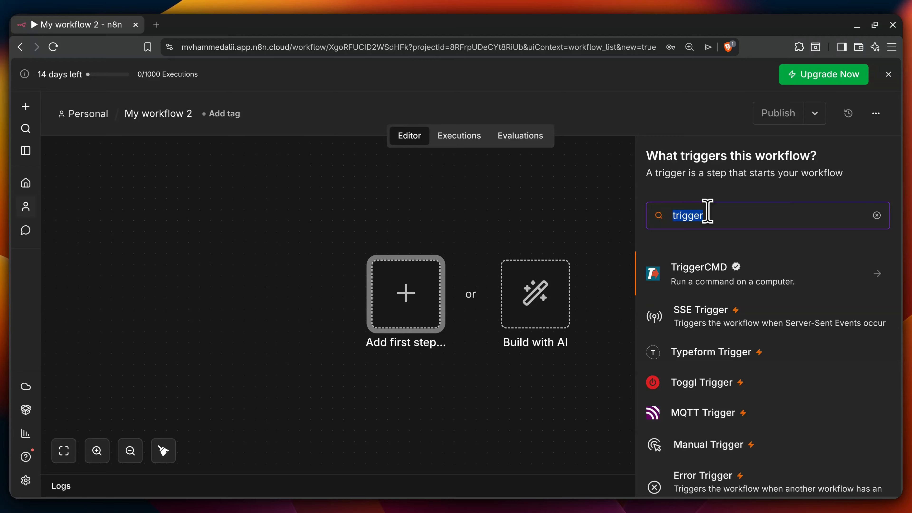
{"action": "type", "text": "cron"}
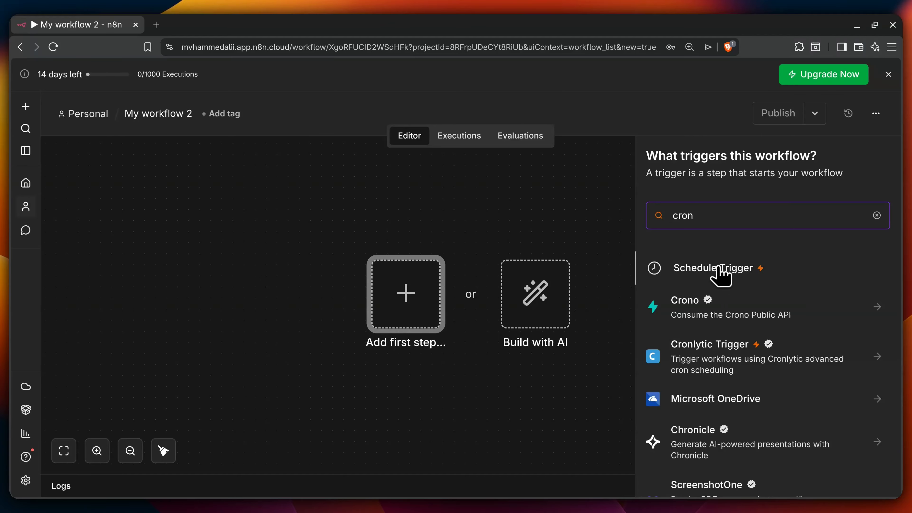
{"action": "left_click", "coordinate": [721, 275]}
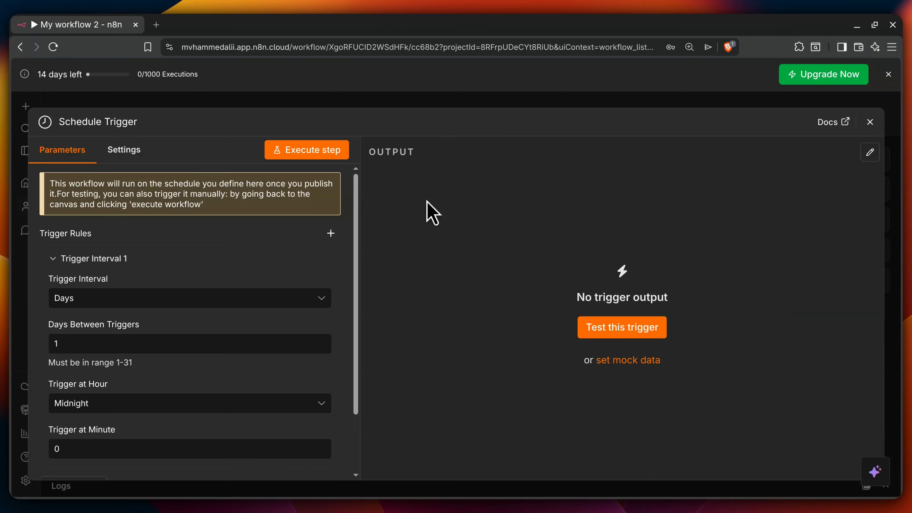
Step: Set the Schedule Trigger to fire daily at 7pm and test it for one timestamp item
{"action": "scroll", "coordinate": [94, 230], "scroll_direction": "down", "scroll_amount": 2}
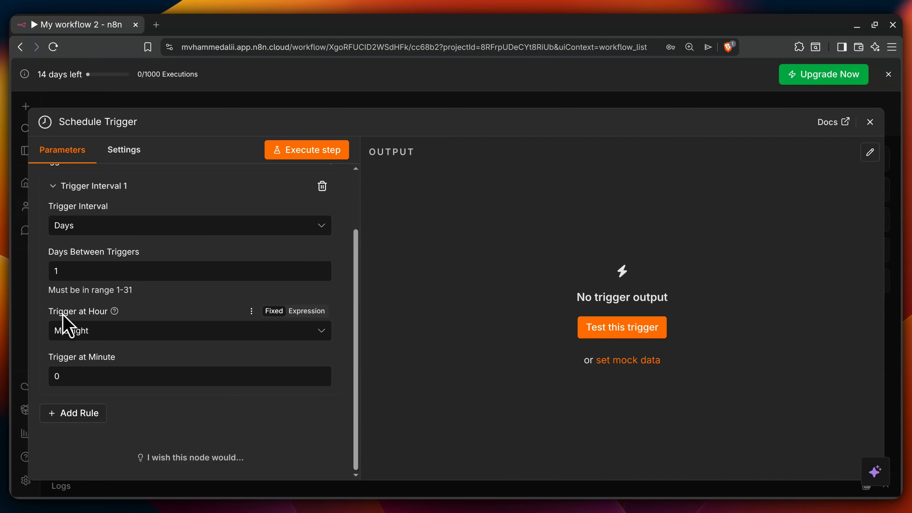
{"action": "left_click", "coordinate": [134, 336]}
{"action": "scroll", "coordinate": [117, 250], "scroll_direction": "down", "scroll_amount": 5}
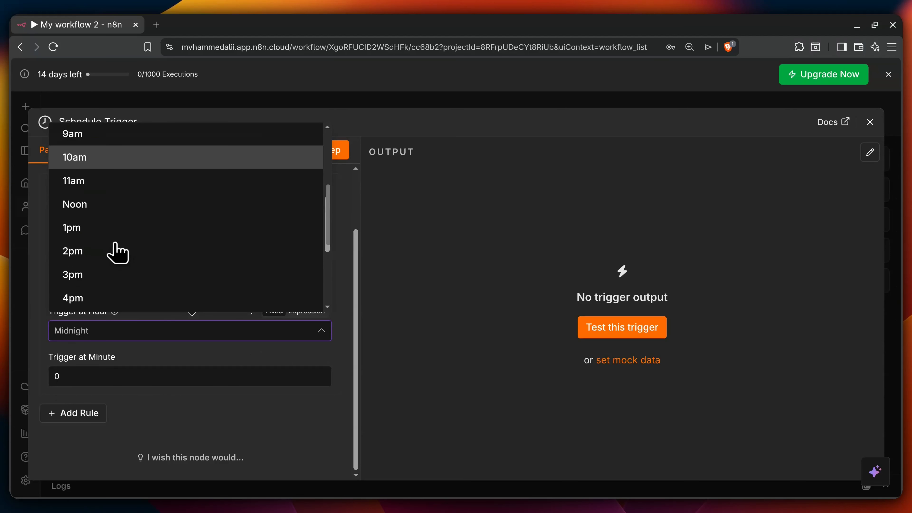
{"action": "scroll", "coordinate": [95, 259], "scroll_direction": "down", "scroll_amount": 2}
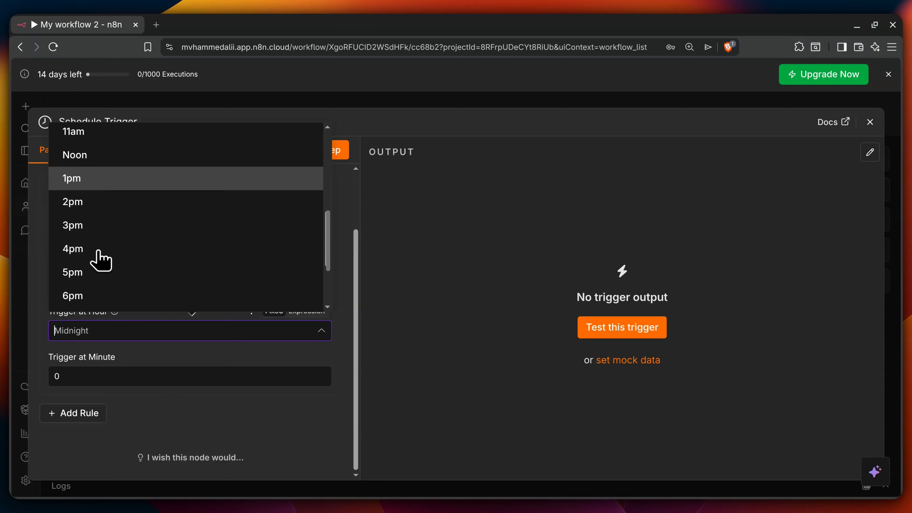
{"action": "scroll", "coordinate": [97, 256], "scroll_direction": "down", "scroll_amount": 3}
{"action": "left_click", "coordinate": [97, 253]}
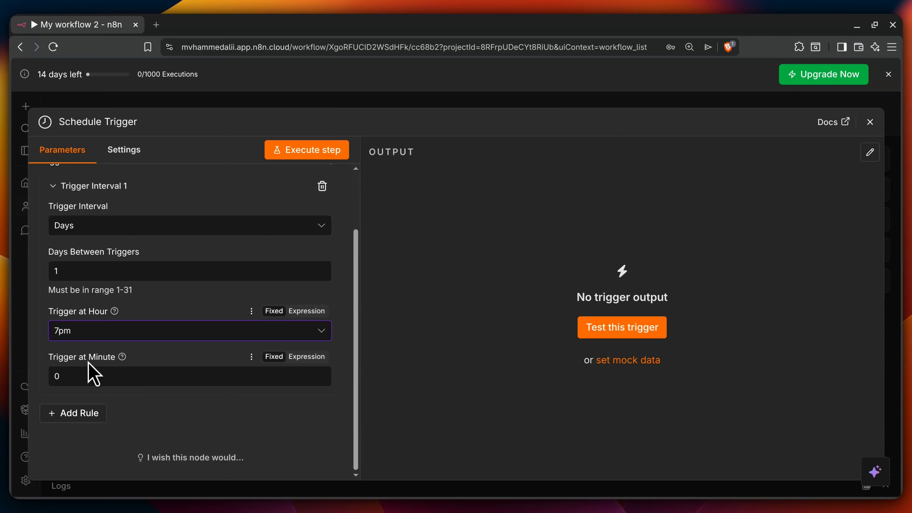
{"action": "left_click", "coordinate": [87, 377]}
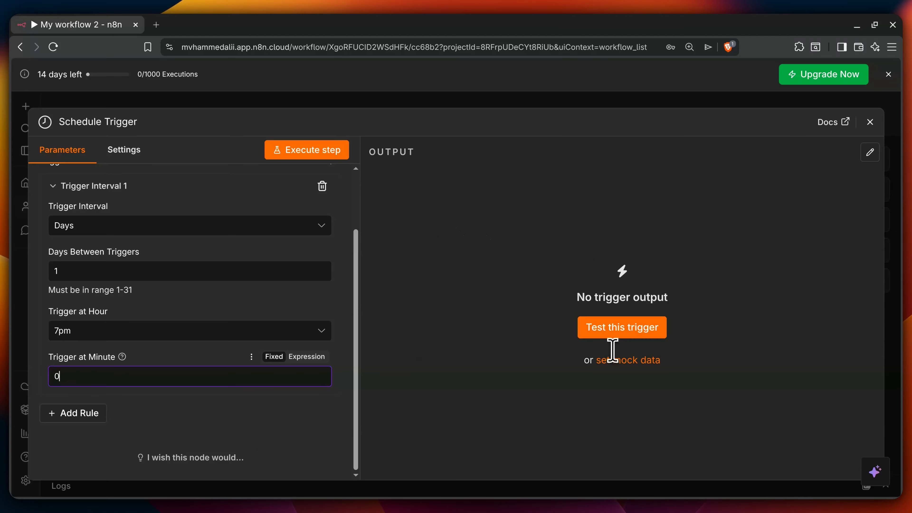
{"action": "left_click", "coordinate": [607, 338]}
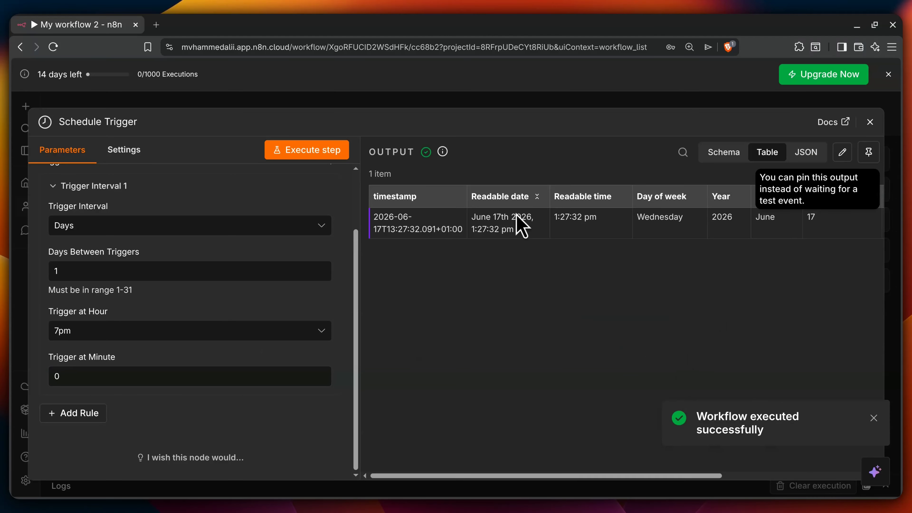
{"action": "left_click", "coordinate": [870, 123]}
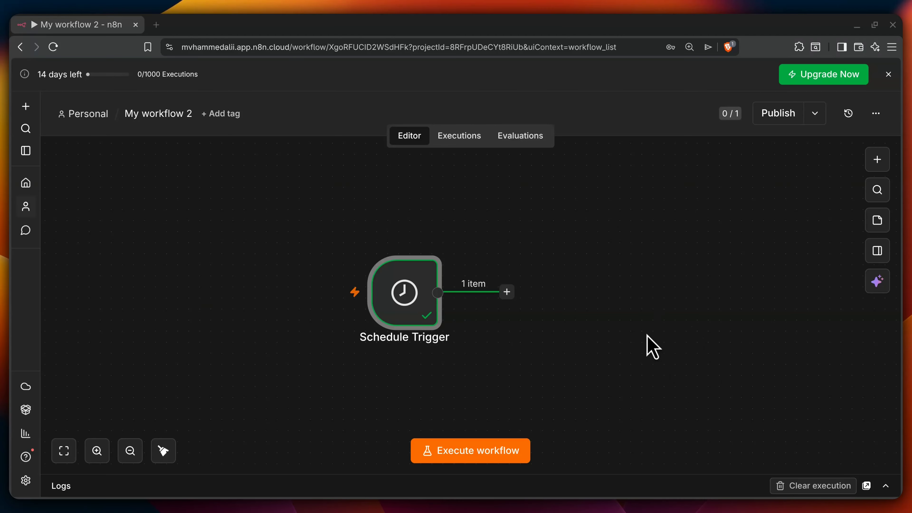
Step: Add an RSS Read node after the Schedule Trigger with the BBC news feed URL
{"action": "left_click", "coordinate": [507, 292]}
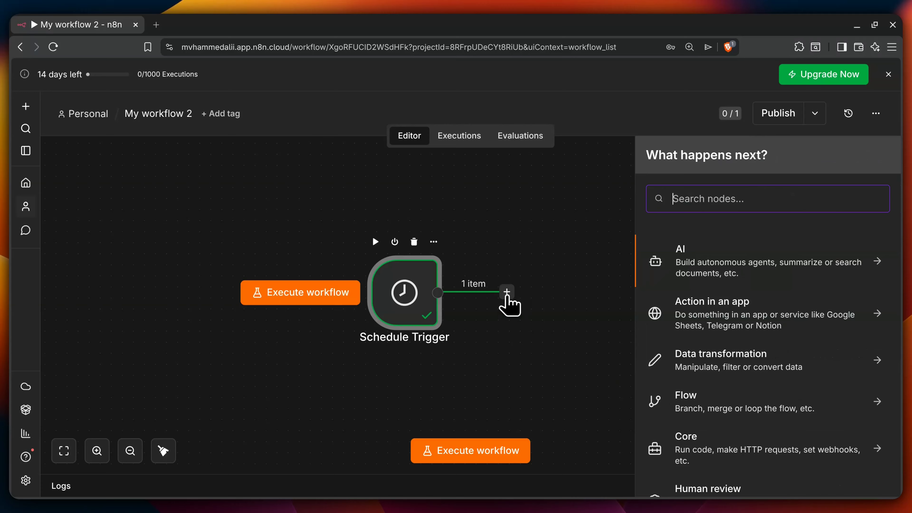
{"action": "left_click", "coordinate": [718, 196]}
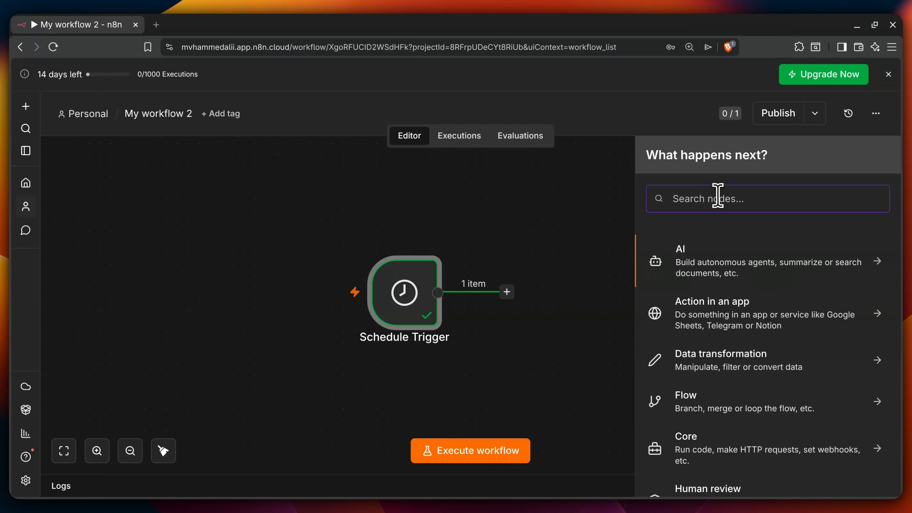
{"action": "type", "text": "rss"}
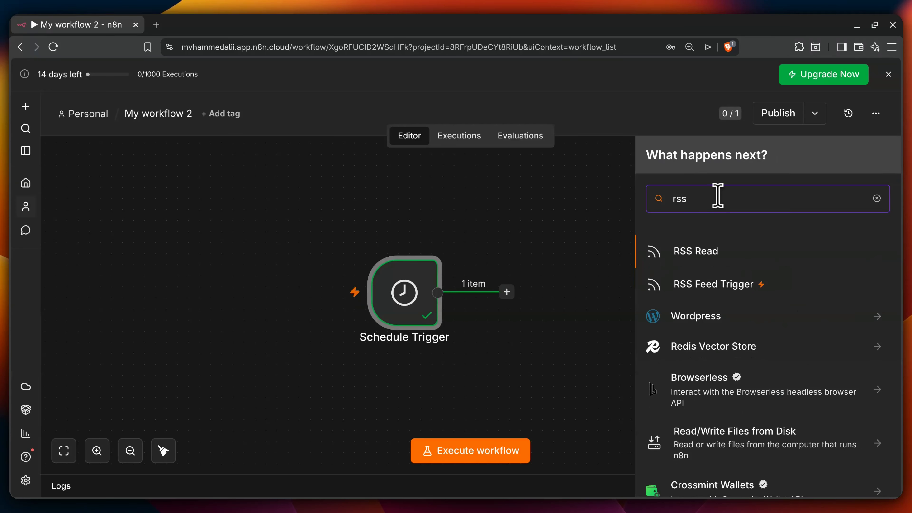
{"action": "left_click", "coordinate": [697, 254]}
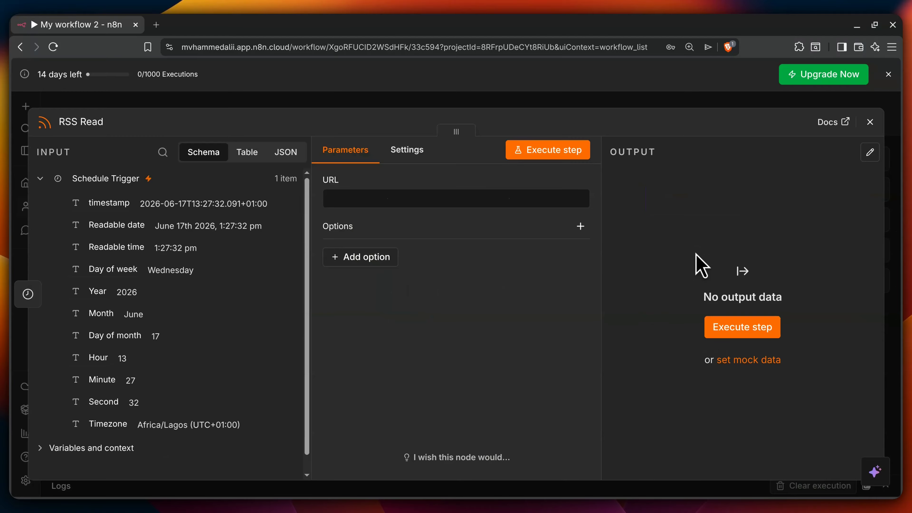
{"action": "left_click", "coordinate": [375, 196]}
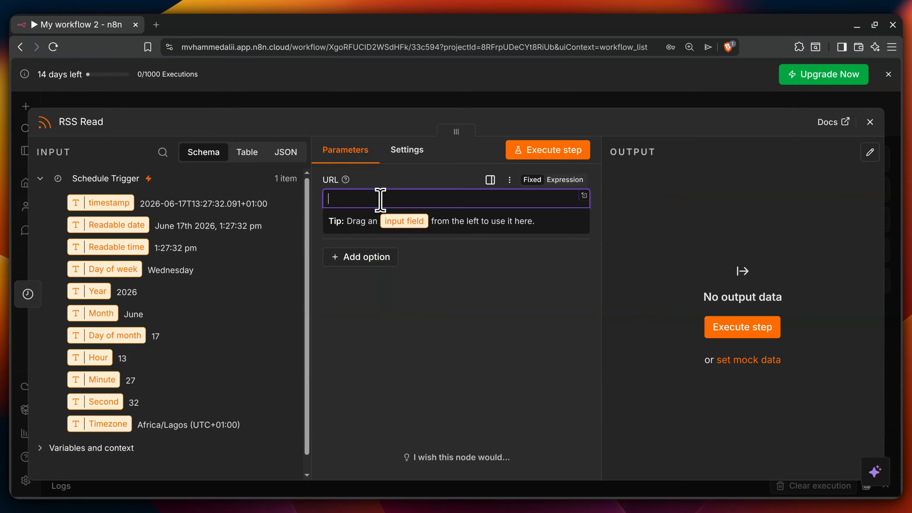
{"action": "type", "text": "https://feeds.bbci.co.uk/news/rss.xml"}
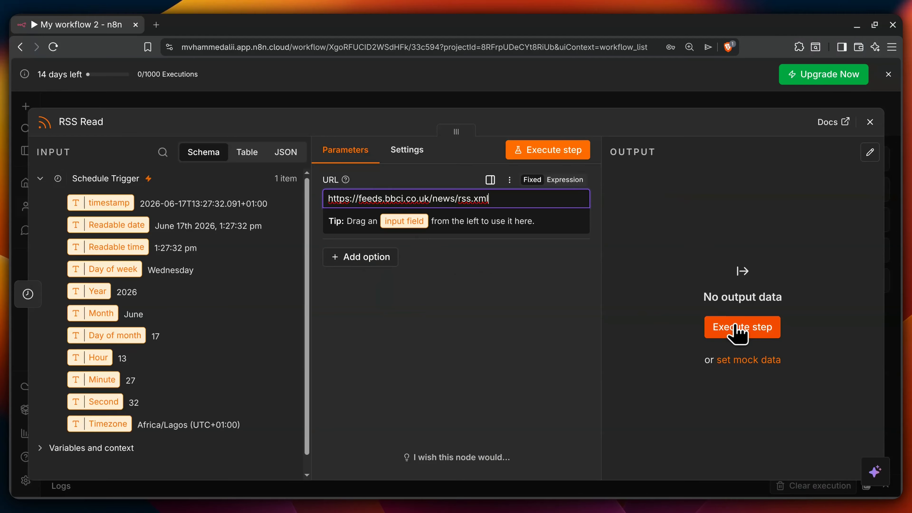
Step: Execute the RSS Read step and check its 38 returned items in JSON view
{"action": "left_click", "coordinate": [736, 334]}
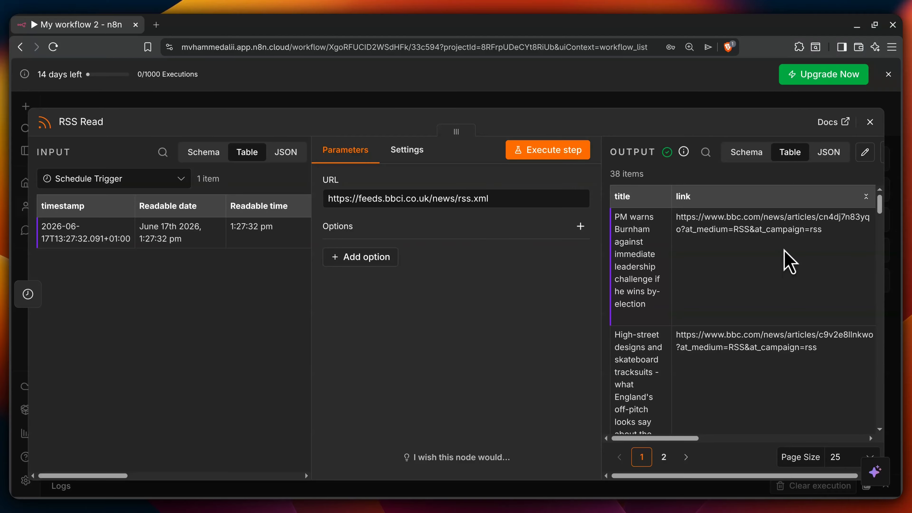
{"action": "scroll", "coordinate": [782, 251], "scroll_direction": "down", "scroll_amount": 5}
{"action": "scroll", "coordinate": [785, 259], "scroll_direction": "down", "scroll_amount": 4}
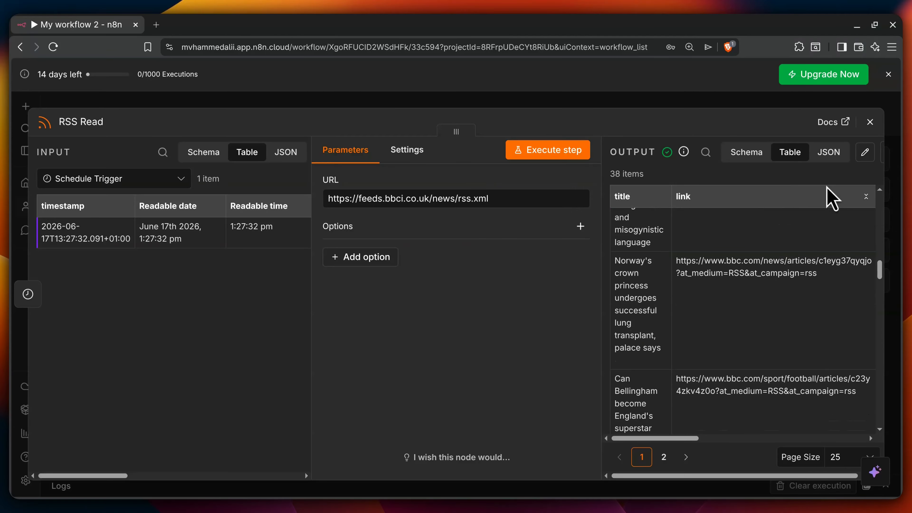
{"action": "left_click", "coordinate": [830, 152]}
{"action": "scroll", "coordinate": [749, 282], "scroll_direction": "down", "scroll_amount": 15}
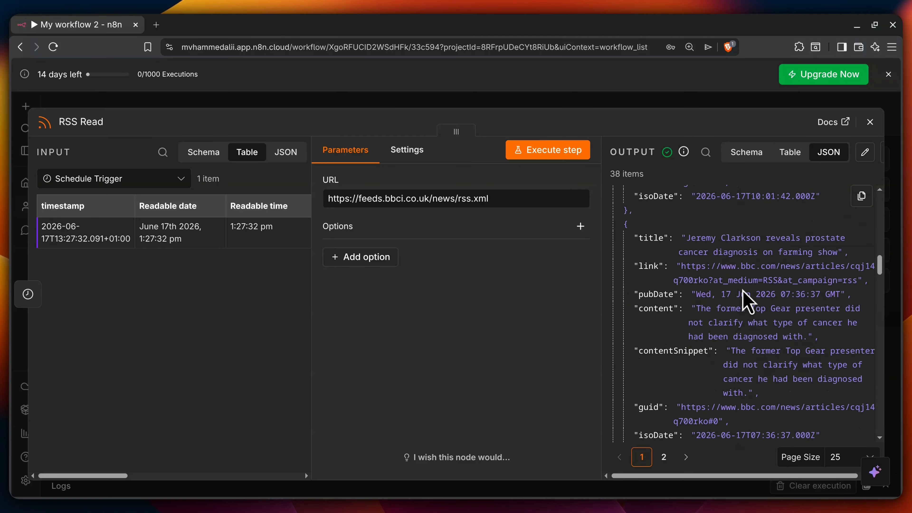
{"action": "scroll", "coordinate": [743, 287], "scroll_direction": "down", "scroll_amount": 10}
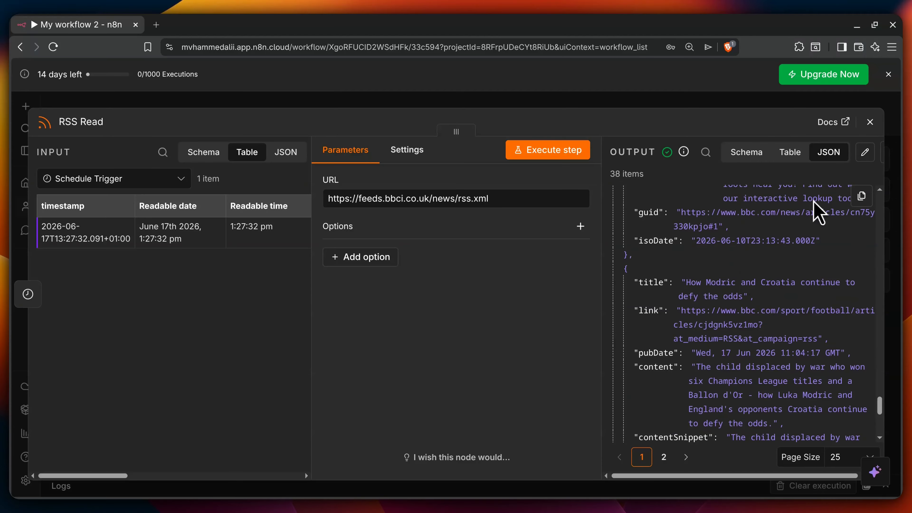
{"action": "left_click", "coordinate": [870, 122]}
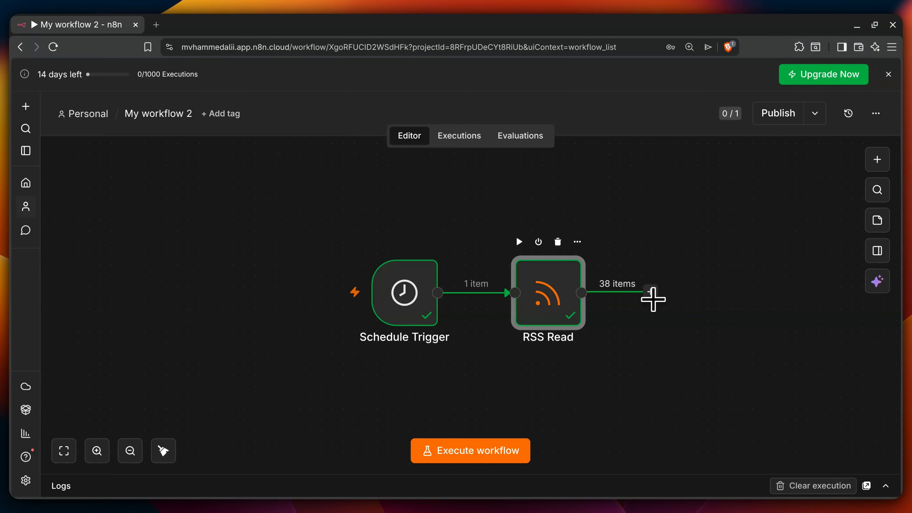
Step: Search for 'aggregate' and add an Aggregate node after RSS Read
{"action": "left_click", "coordinate": [652, 299]}
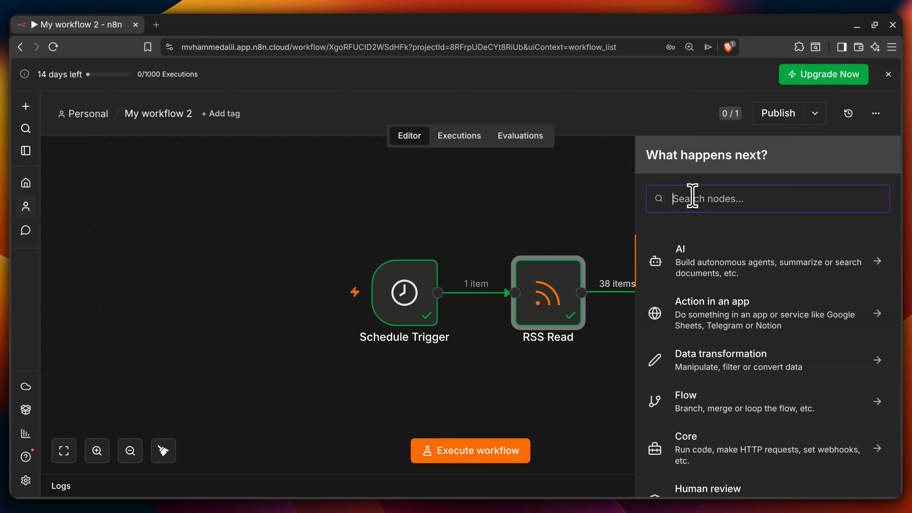
{"action": "type", "text": "agggr"}
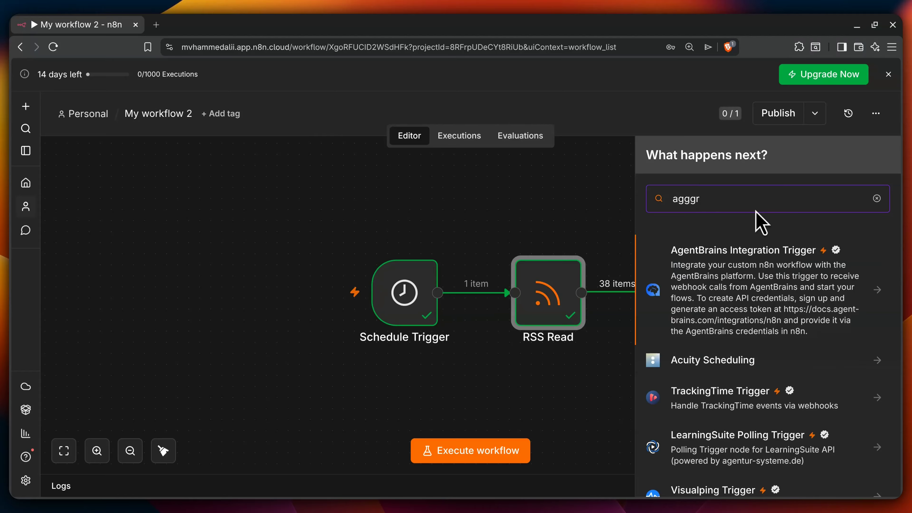
{"action": "type", "text": "at"}
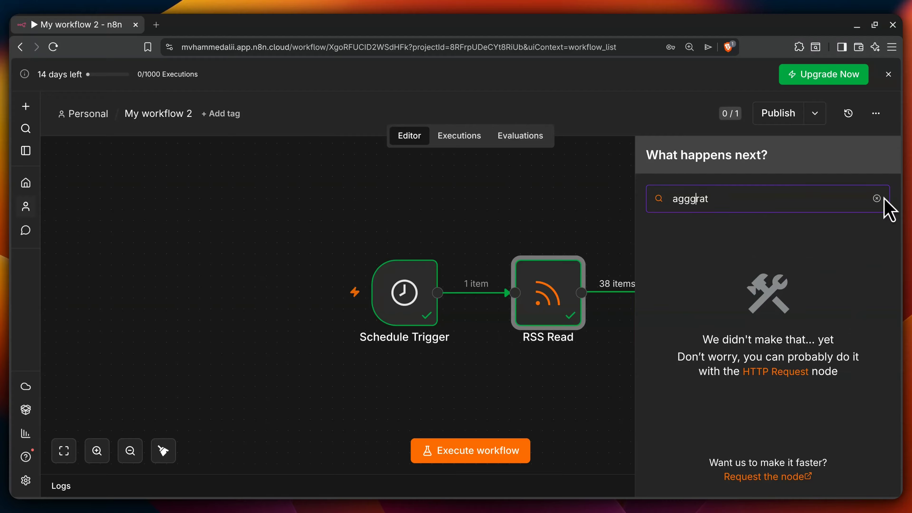
{"action": "key", "text": "BackSpace"}
{"action": "type", "text": "e"}
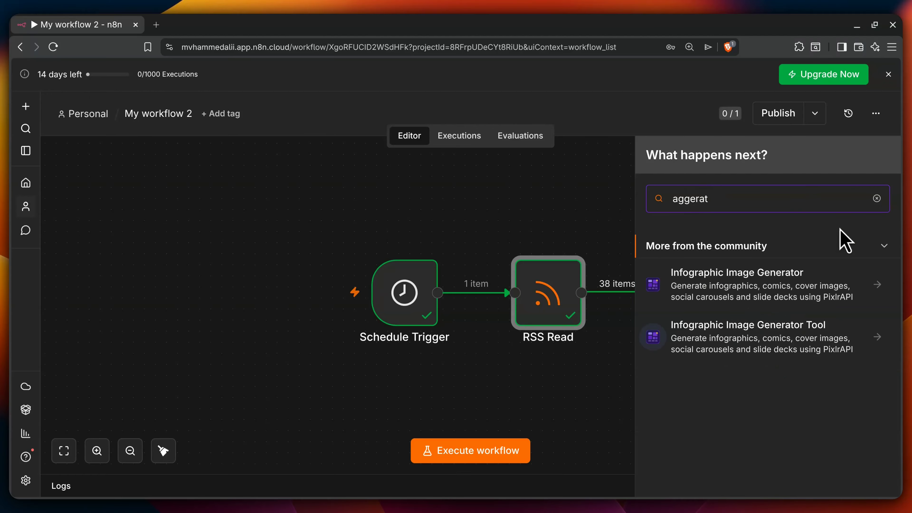
{"action": "left_click", "coordinate": [713, 199]}
{"action": "key", "text": "BackSpace"}
{"action": "key", "text": "BackSpace"}
{"action": "key", "text": "BackSpace"}
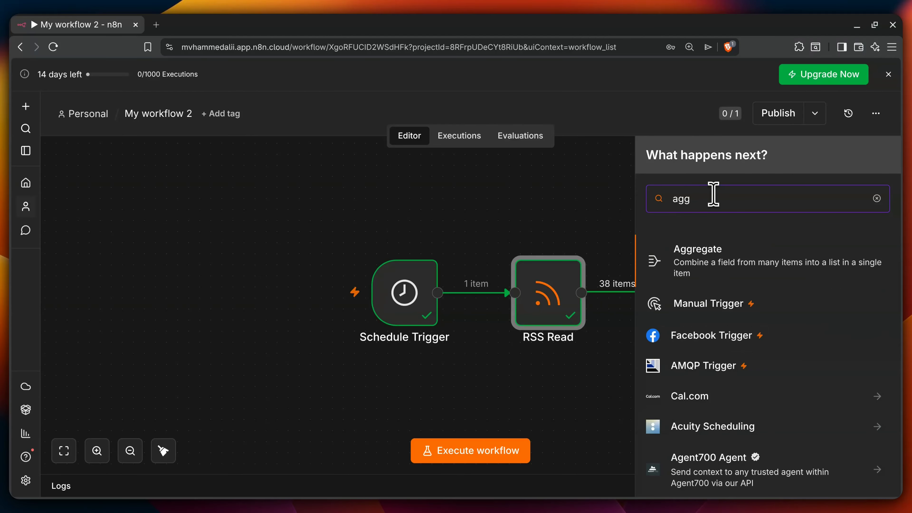
{"action": "type", "text": "rega"}
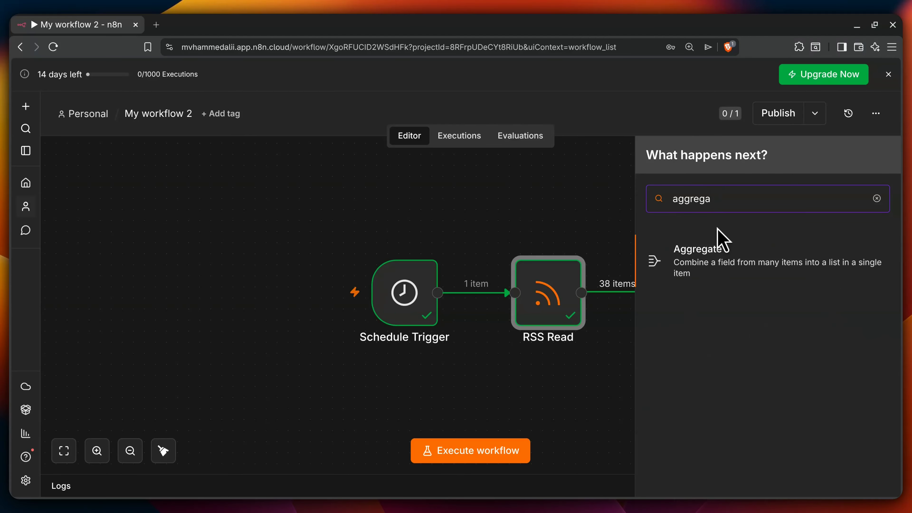
{"action": "left_click", "coordinate": [715, 265]}
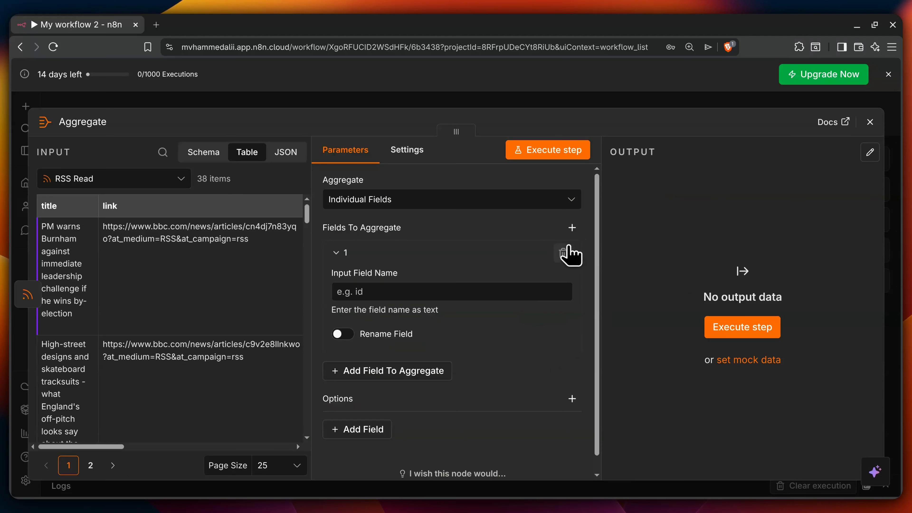
Step: Test-run the Aggregate node with its default Individual Fields setting
{"action": "scroll", "coordinate": [204, 295], "scroll_direction": "down", "scroll_amount": 15}
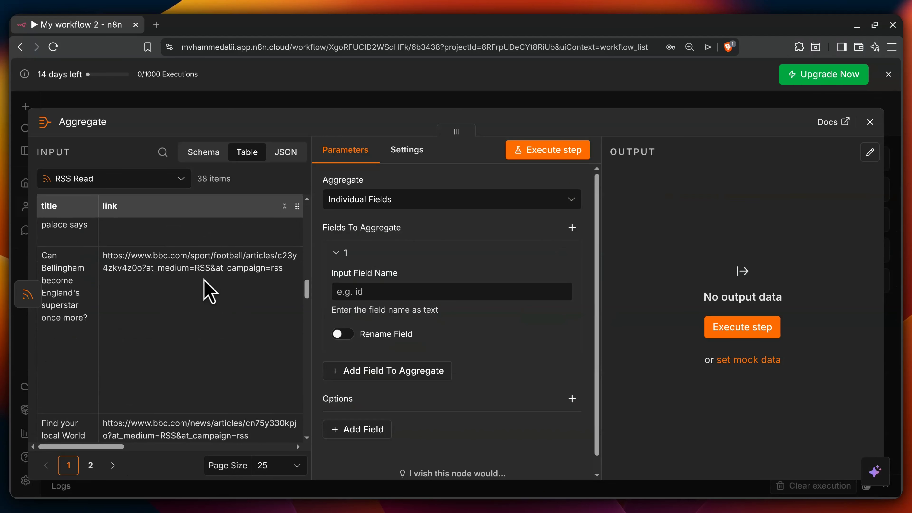
{"action": "scroll", "coordinate": [204, 291], "scroll_direction": "down", "scroll_amount": 5}
{"action": "scroll", "coordinate": [167, 287], "scroll_direction": "down", "scroll_amount": 3}
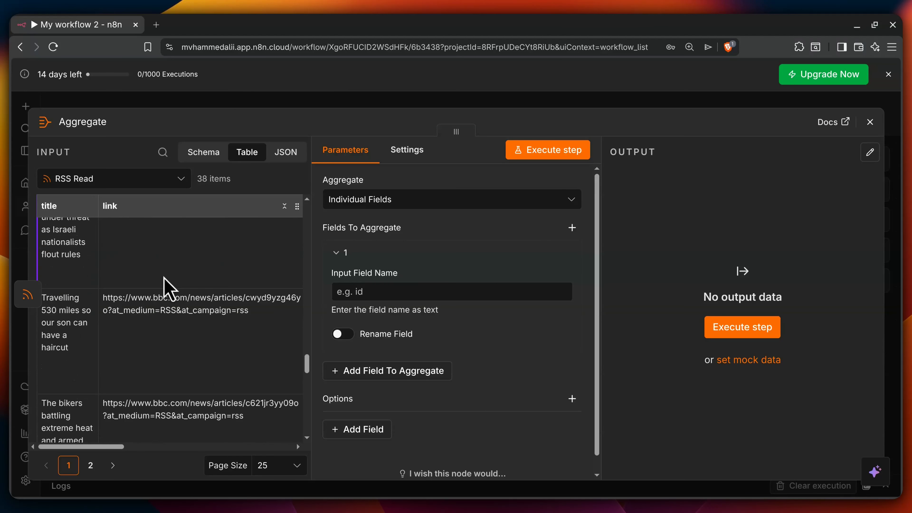
{"action": "scroll", "coordinate": [186, 287], "scroll_direction": "up", "scroll_amount": 3}
{"action": "scroll", "coordinate": [187, 286], "scroll_direction": "up", "scroll_amount": 5}
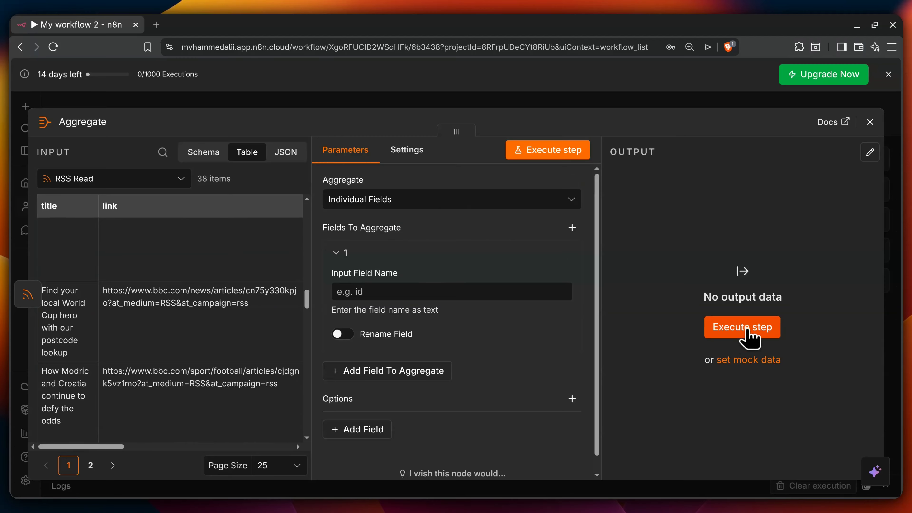
{"action": "left_click", "coordinate": [749, 336]}
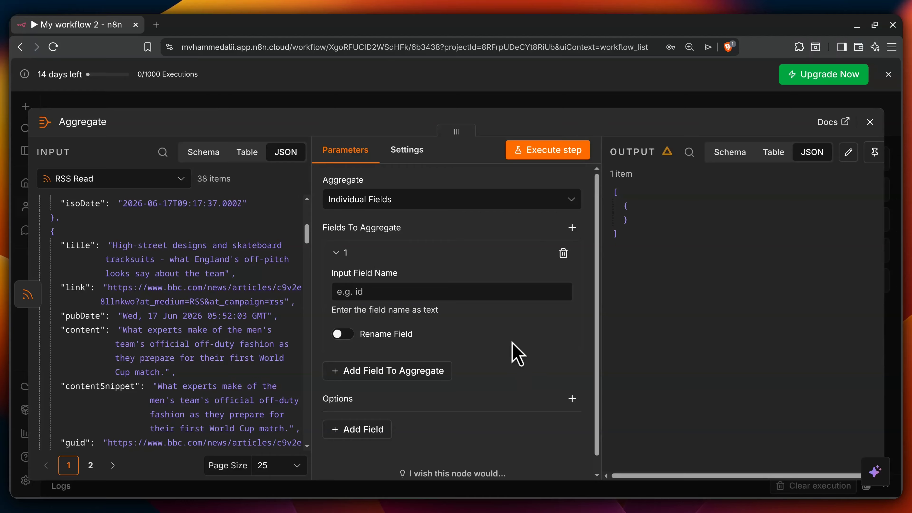
Step: Switch aggregation to 'All Item Data (Into a Single List)' and rerun for one 'data' item
{"action": "left_click", "coordinate": [398, 202]}
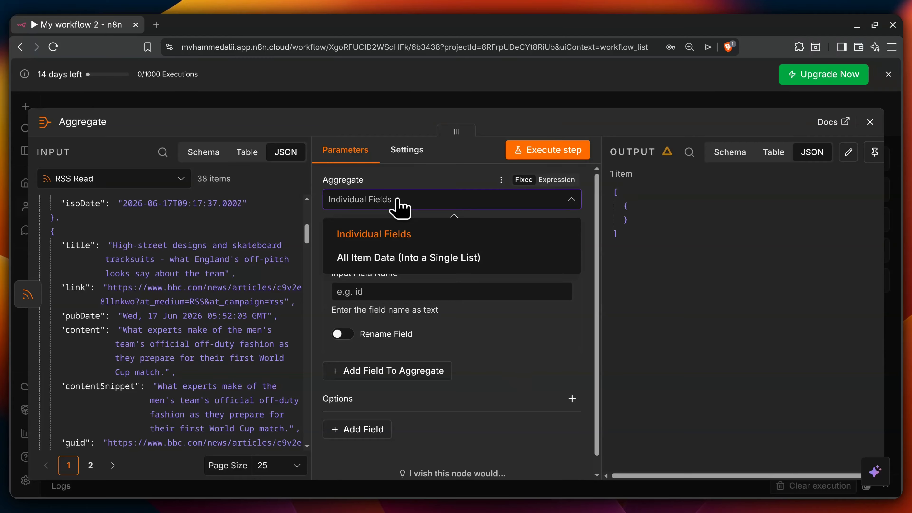
{"action": "left_click", "coordinate": [391, 260]}
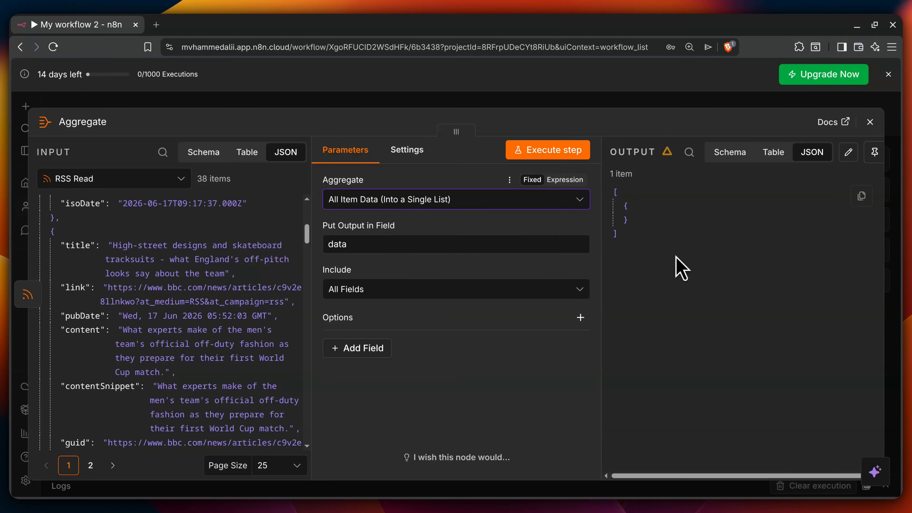
{"action": "left_click", "coordinate": [555, 159]}
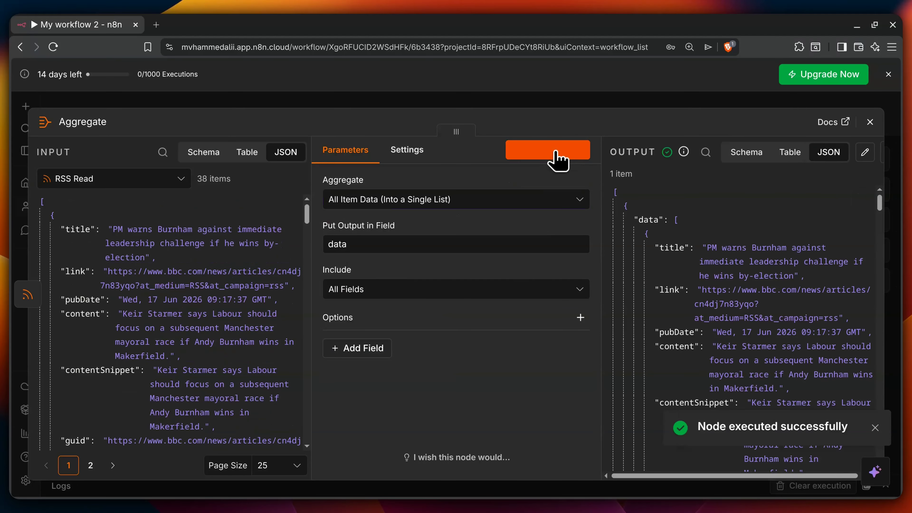
{"action": "scroll", "coordinate": [740, 287], "scroll_direction": "down", "scroll_amount": 8}
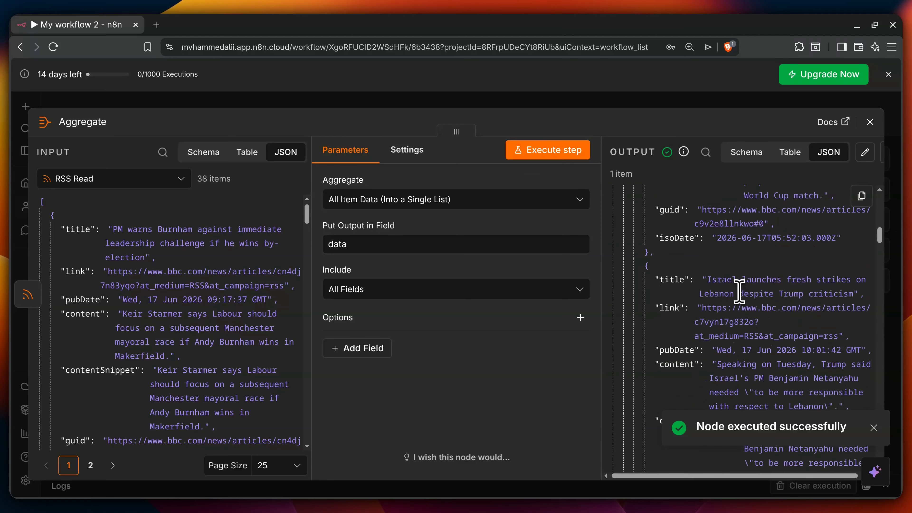
{"action": "scroll", "coordinate": [739, 291], "scroll_direction": "down", "scroll_amount": 10}
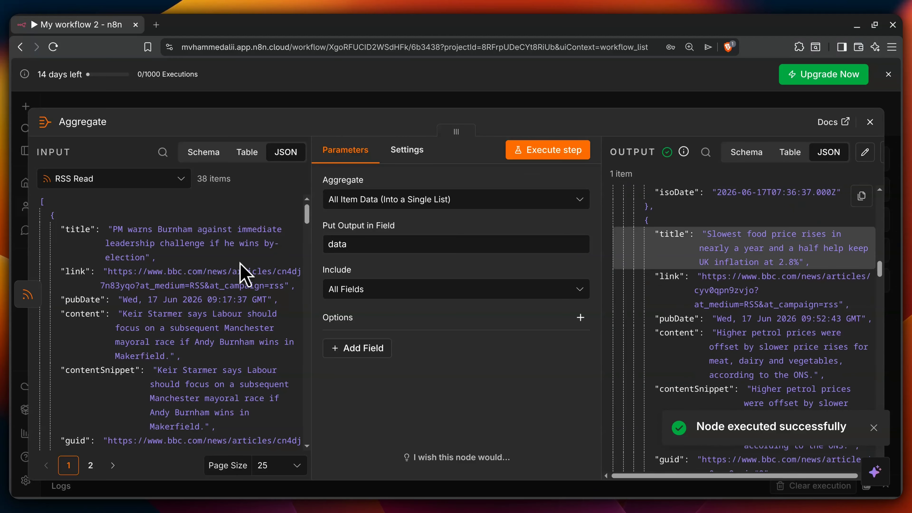
{"action": "scroll", "coordinate": [725, 237], "scroll_direction": "up", "scroll_amount": 10}
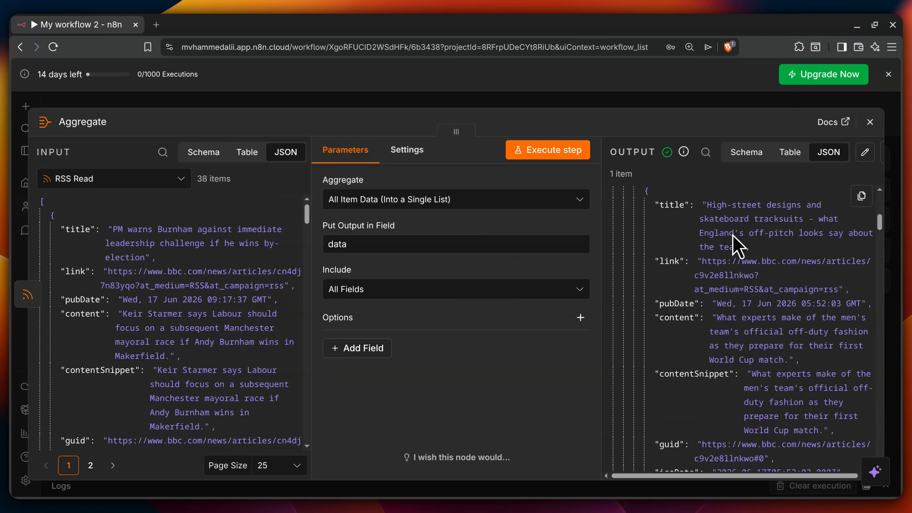
{"action": "scroll", "coordinate": [733, 244], "scroll_direction": "up", "scroll_amount": 5}
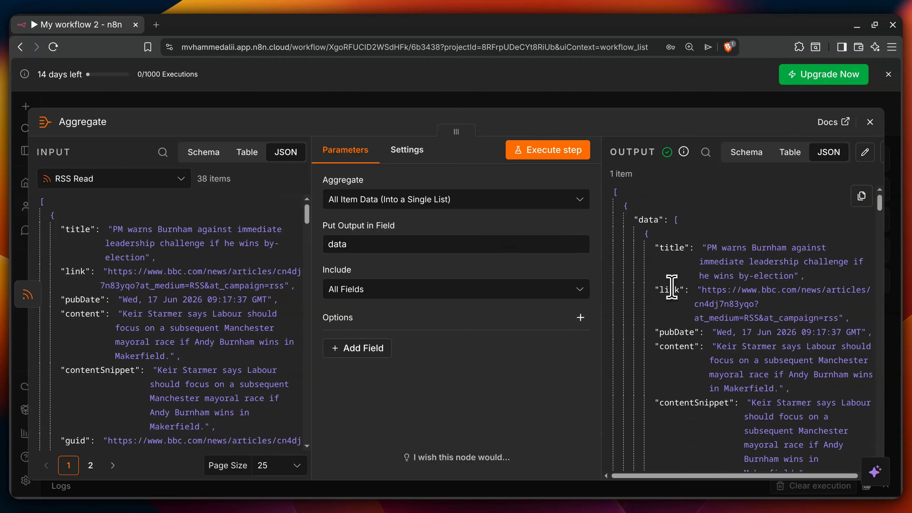
{"action": "left_click", "coordinate": [872, 123]}
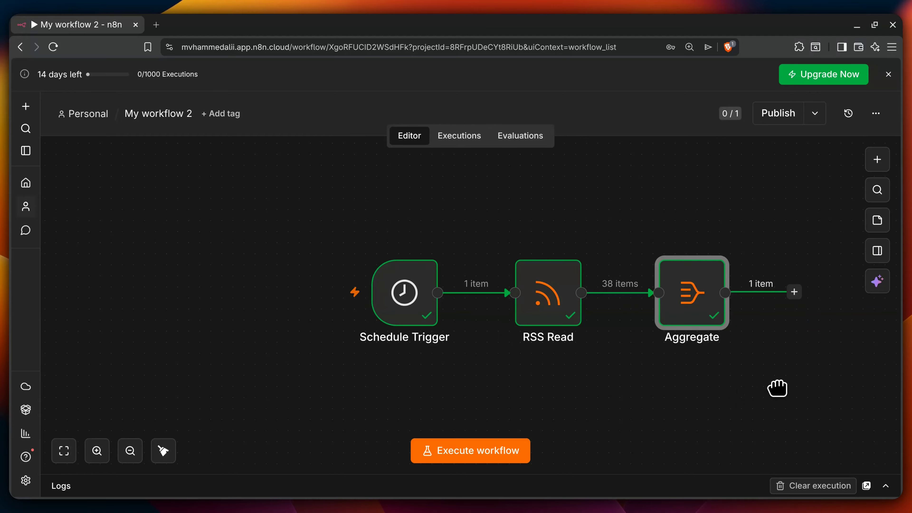
Step: Add an OpenAI 'Message a model' node after the Aggregate step
{"action": "left_click_drag", "start_coordinate": [759, 386], "coordinate": [514, 370]}
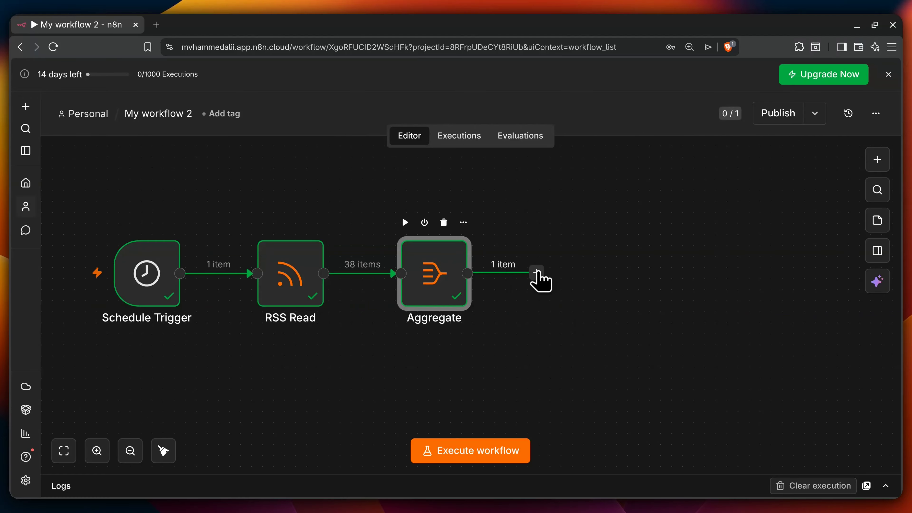
{"action": "left_click", "coordinate": [537, 274]}
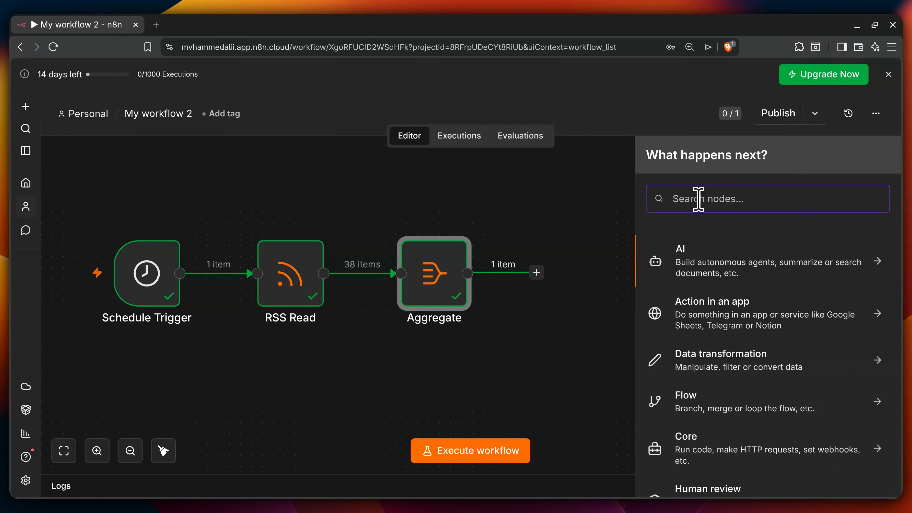
{"action": "type", "text": "open"}
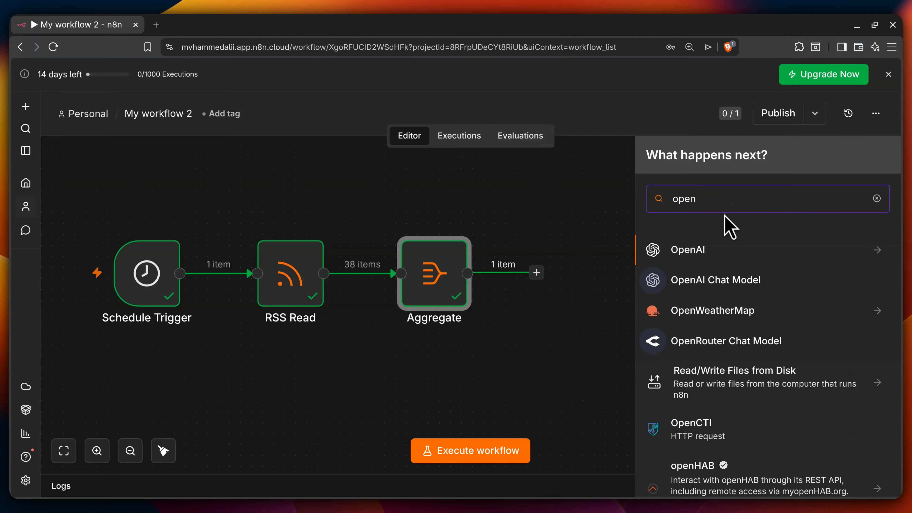
{"action": "left_click", "coordinate": [715, 254]}
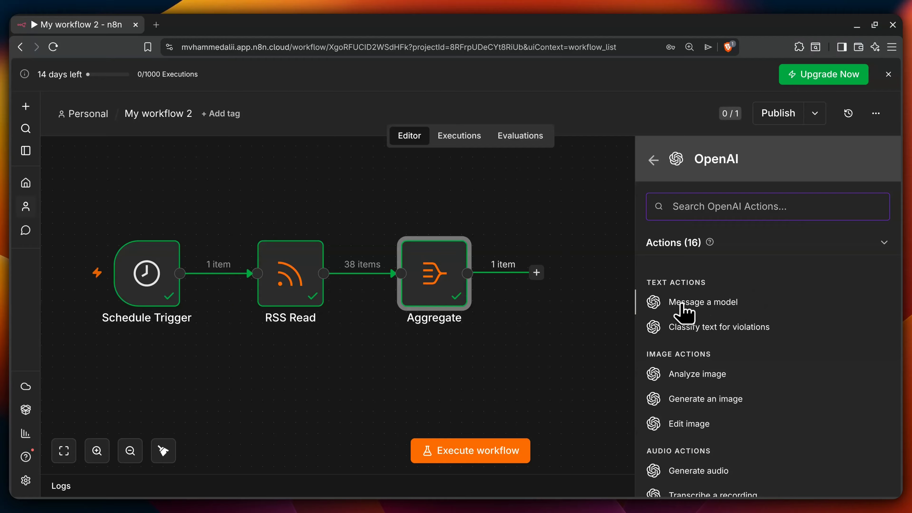
{"action": "left_click", "coordinate": [715, 304]}
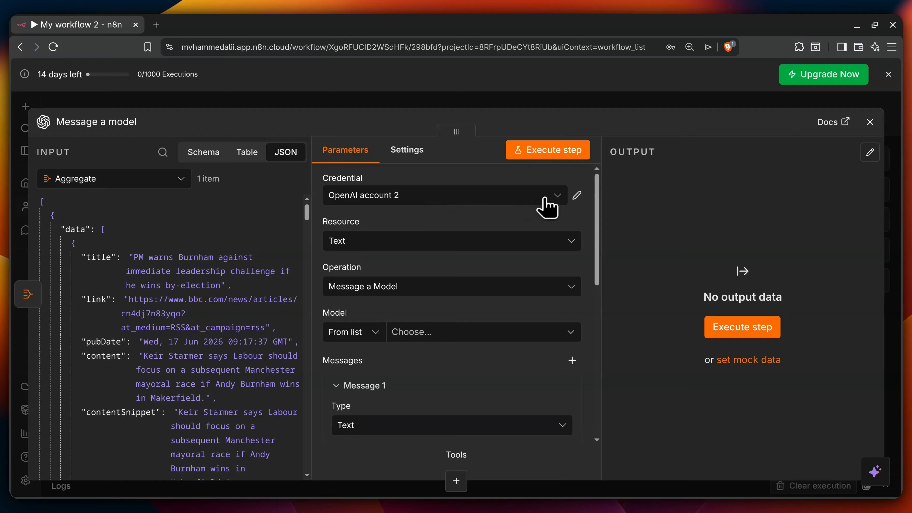
Step: Keep OpenAI account 2, Text resource and Message a Model operation, and choose GPT-4
{"action": "left_click", "coordinate": [561, 198]}
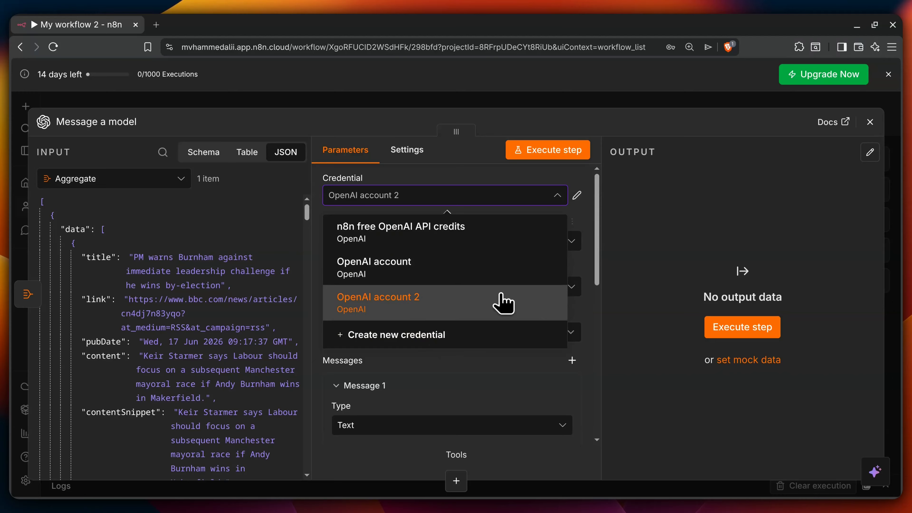
{"action": "left_click", "coordinate": [594, 203]}
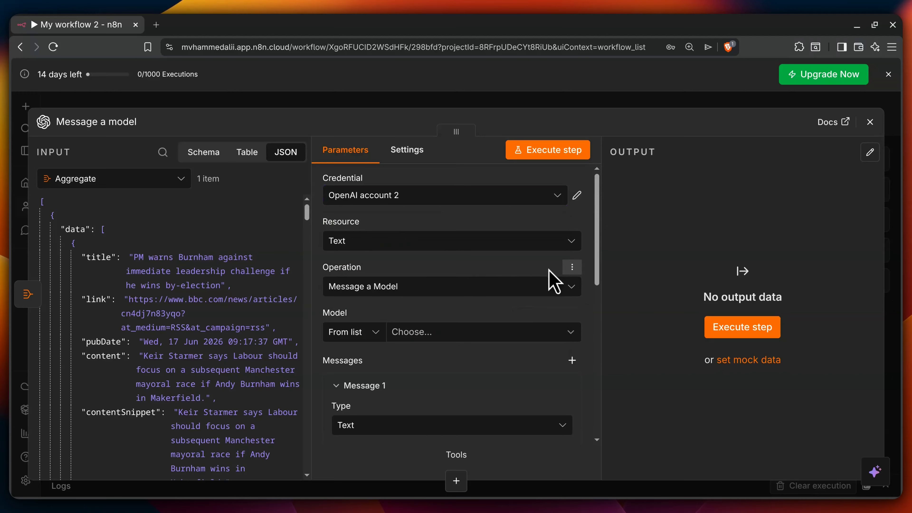
{"action": "left_click", "coordinate": [422, 244]}
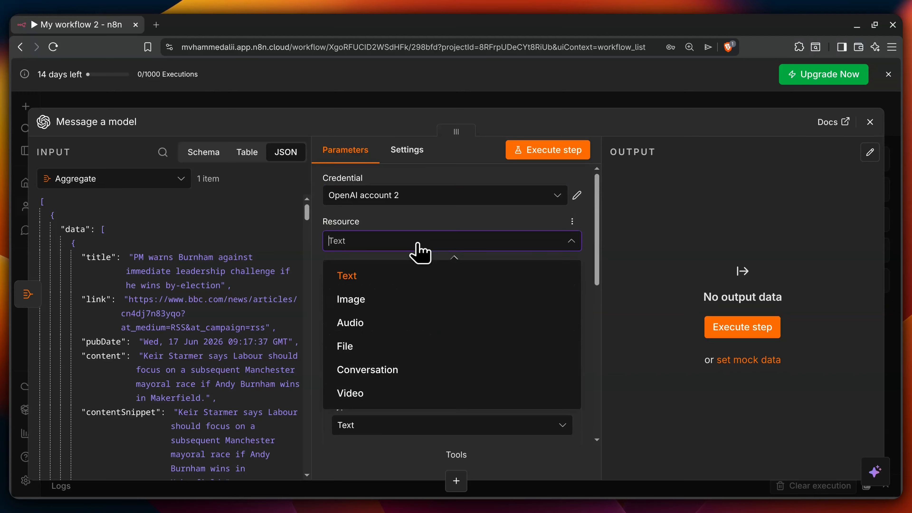
{"action": "left_click", "coordinate": [384, 274]}
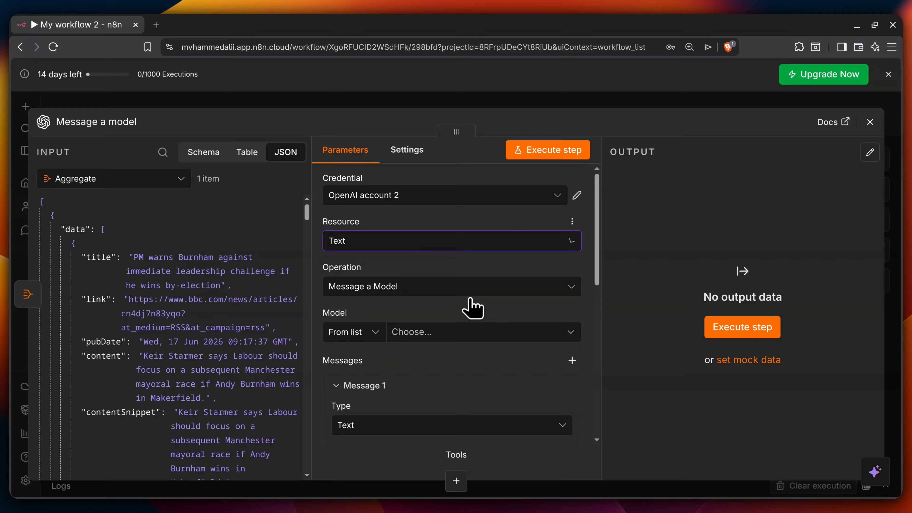
{"action": "left_click", "coordinate": [421, 285]}
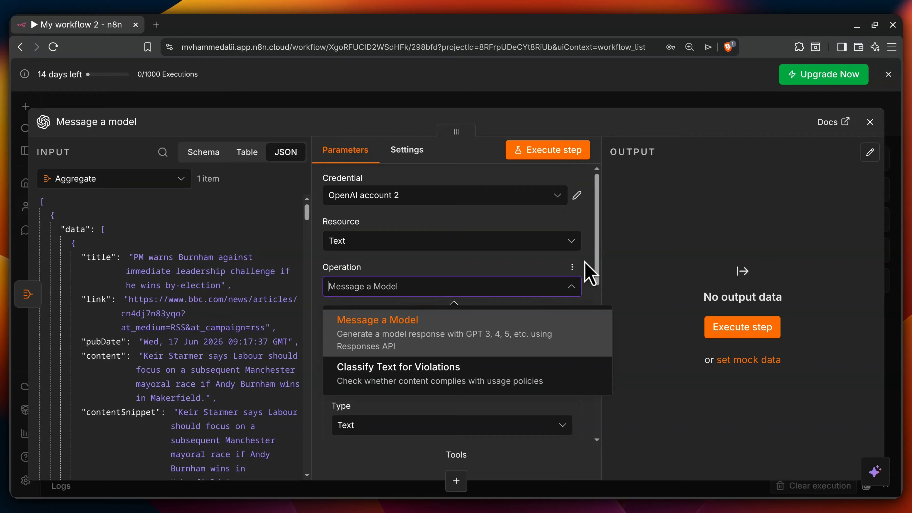
{"action": "left_click", "coordinate": [570, 292]}
{"action": "scroll", "coordinate": [581, 340], "scroll_direction": "down", "scroll_amount": 2}
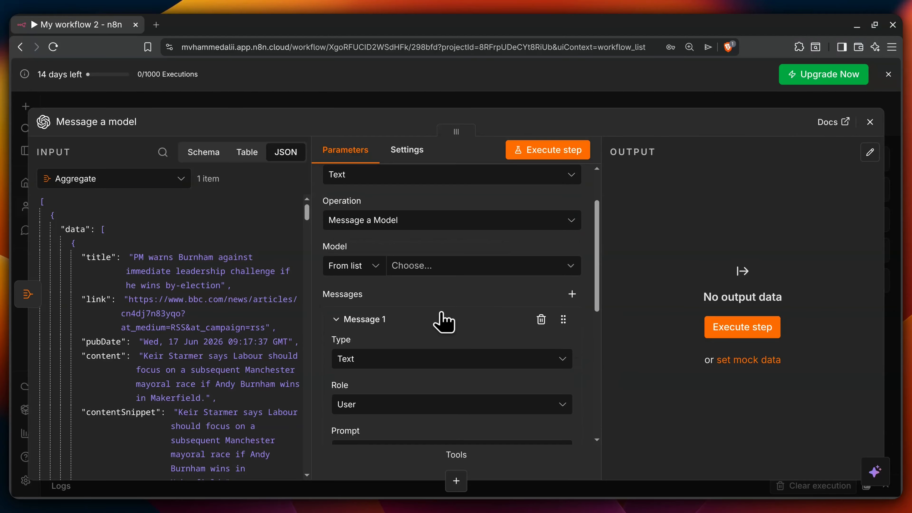
{"action": "left_click", "coordinate": [462, 270]}
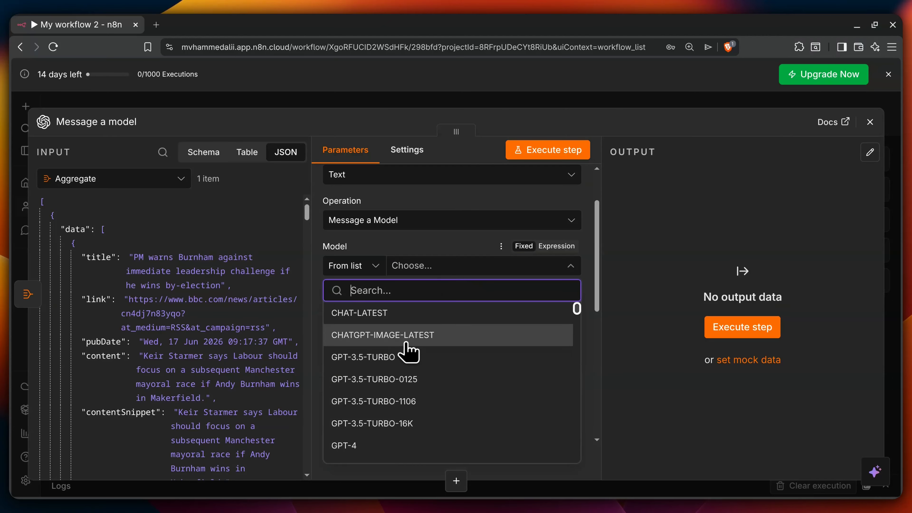
{"action": "scroll", "coordinate": [408, 354], "scroll_direction": "down", "scroll_amount": 4}
{"action": "scroll", "coordinate": [407, 357], "scroll_direction": "up", "scroll_amount": 2}
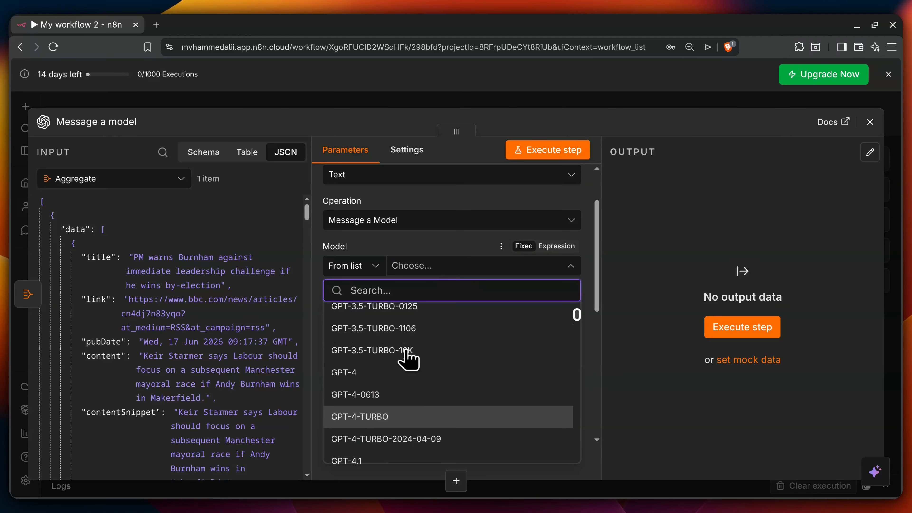
{"action": "left_click", "coordinate": [343, 380]}
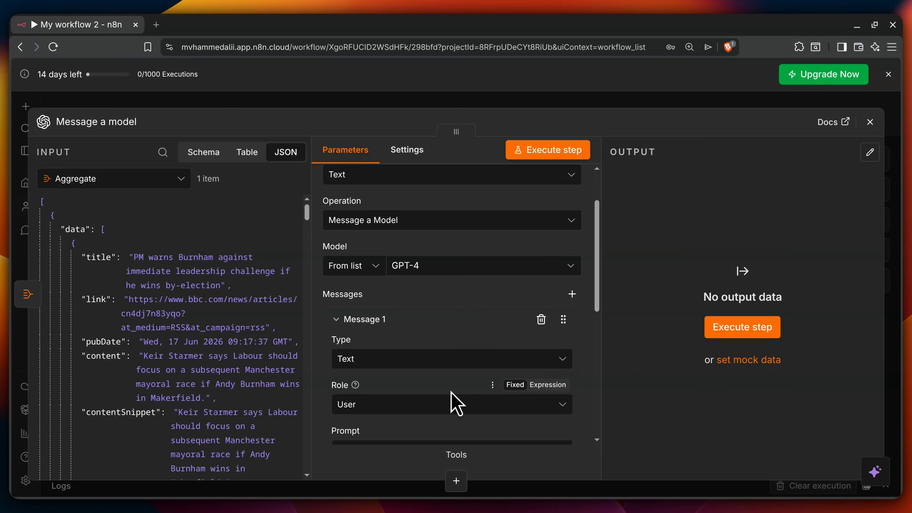
{"action": "scroll", "coordinate": [556, 360], "scroll_direction": "down", "scroll_amount": 4}
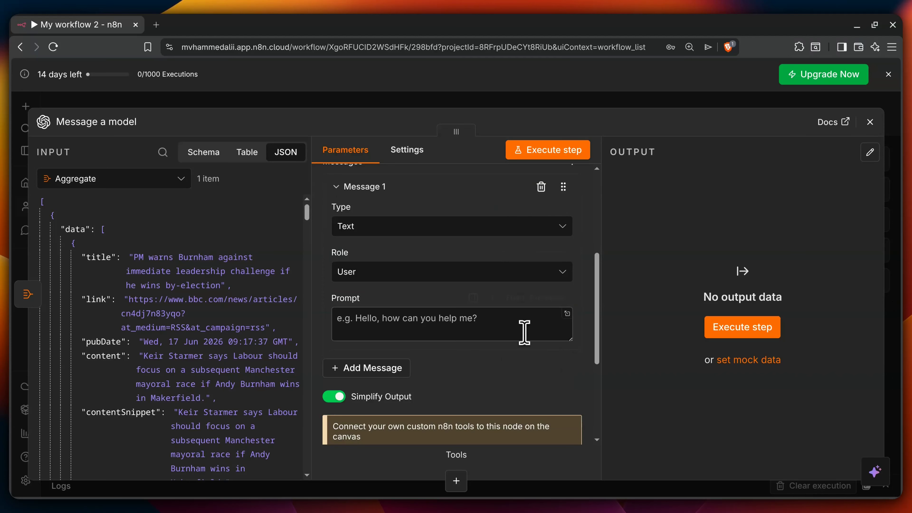
Step: Replace the prompt with the Aggregate 'data' field, {{ $json.data }}, followed by a new line
{"action": "left_click", "coordinate": [421, 323]}
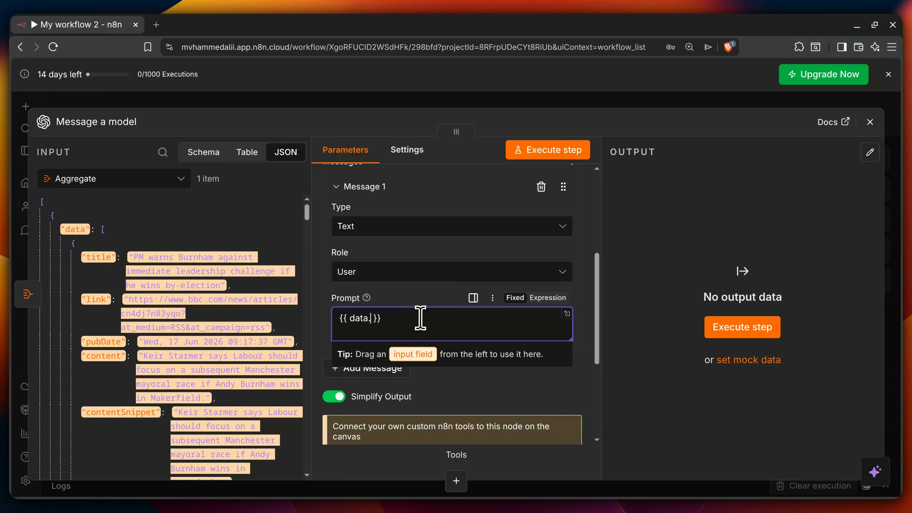
{"action": "key", "text": "ctrl+a"}
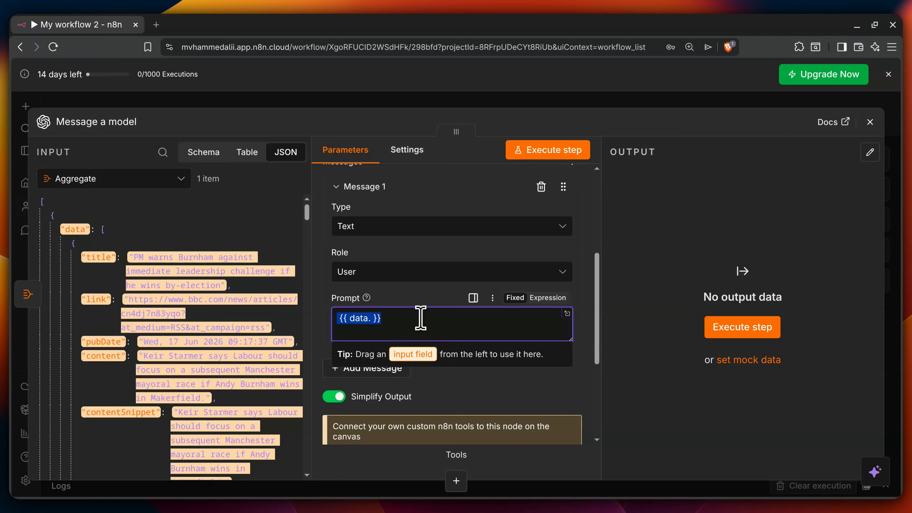
{"action": "key", "text": "BackSpace"}
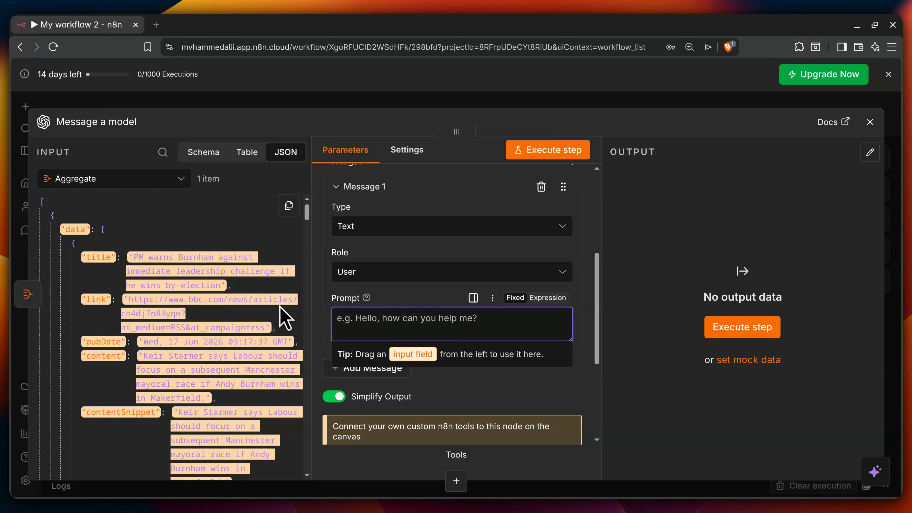
{"action": "left_click_drag", "start_coordinate": [343, 338], "coordinate": [387, 322]}
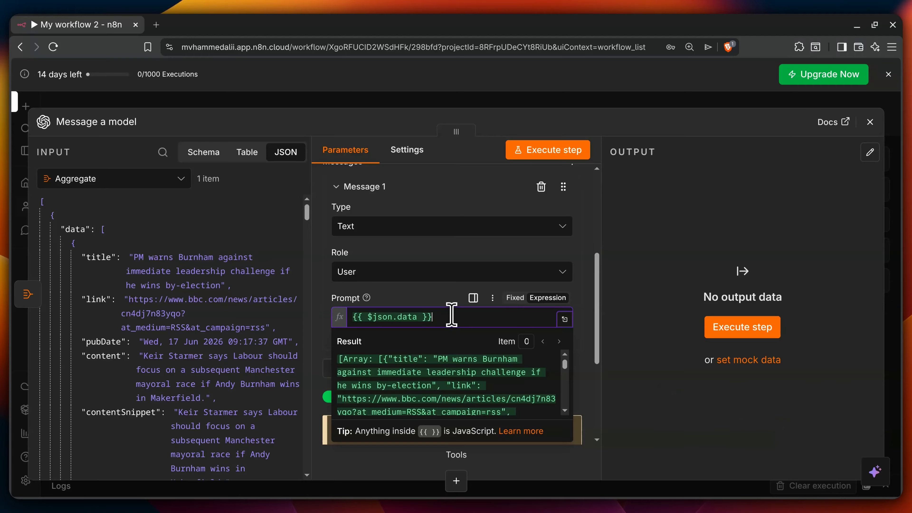
{"action": "key", "text": "Return"}
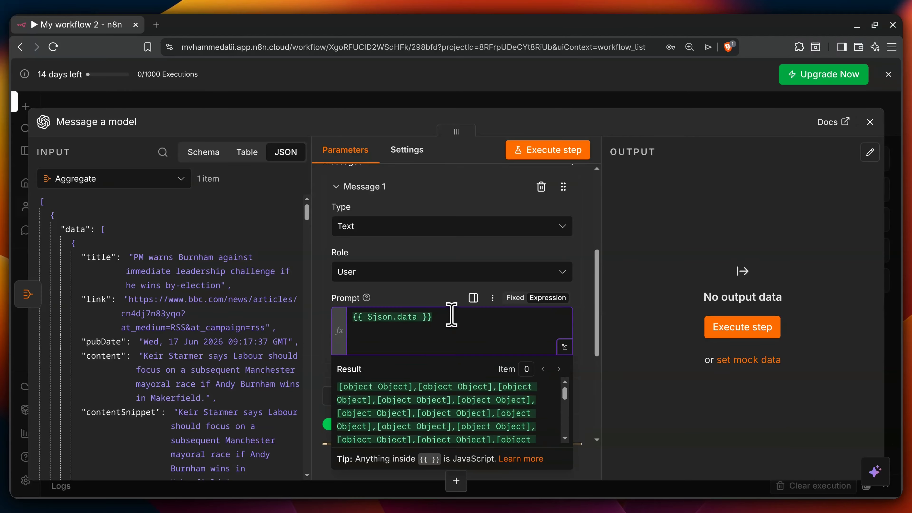
{"action": "key", "text": "alt+Tab"}
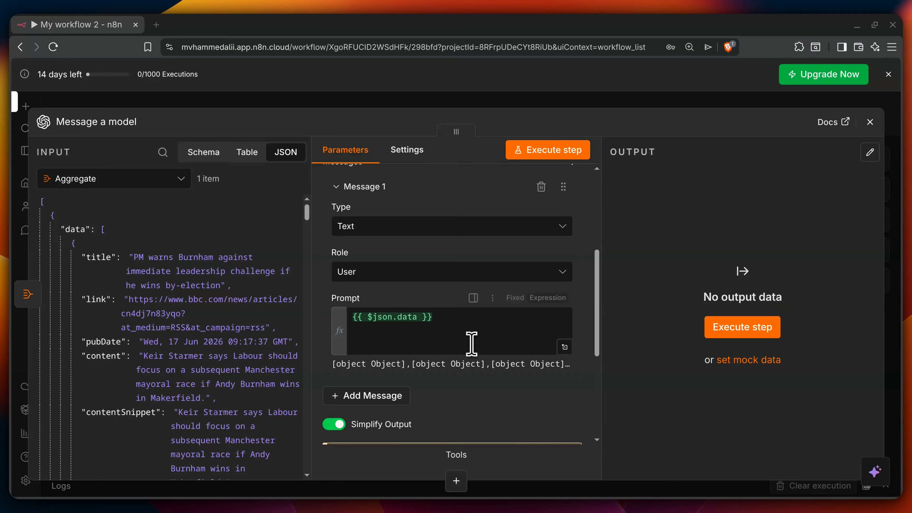
Step: Paste the Iran war stories instructions and change the expression to {{ $json.toJsonString() }}
{"action": "left_click", "coordinate": [413, 338]}
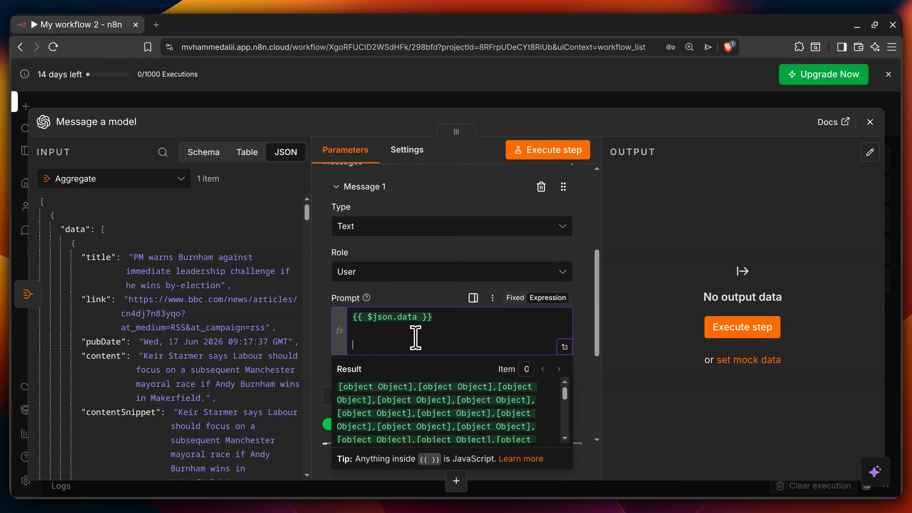
{"action": "type", "text": "Based on the  input pick the ones relating to Iran war and extract the following: Title: Content: Link:  The text output should be formatted properly for casual end user and each article should be in a numbered list"}
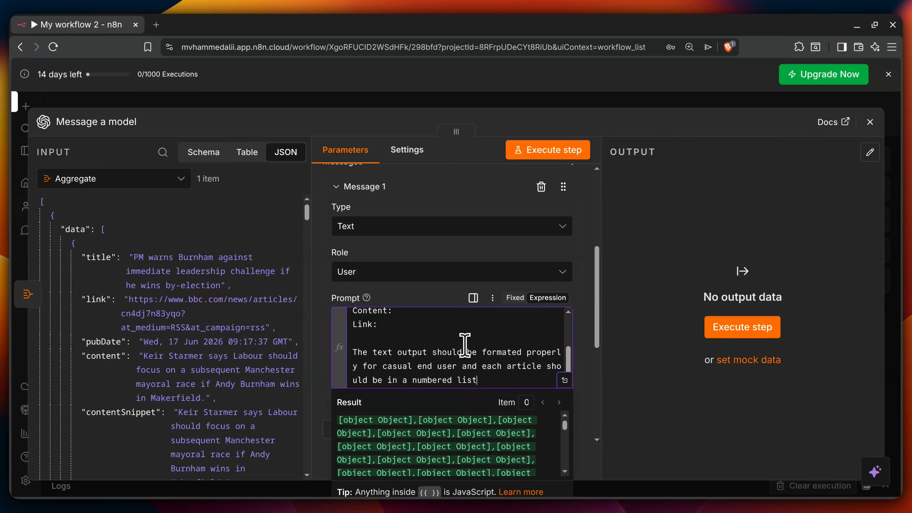
{"action": "scroll", "coordinate": [465, 345], "scroll_direction": "up", "scroll_amount": 2}
{"action": "scroll", "coordinate": [465, 344], "scroll_direction": "up", "scroll_amount": 1}
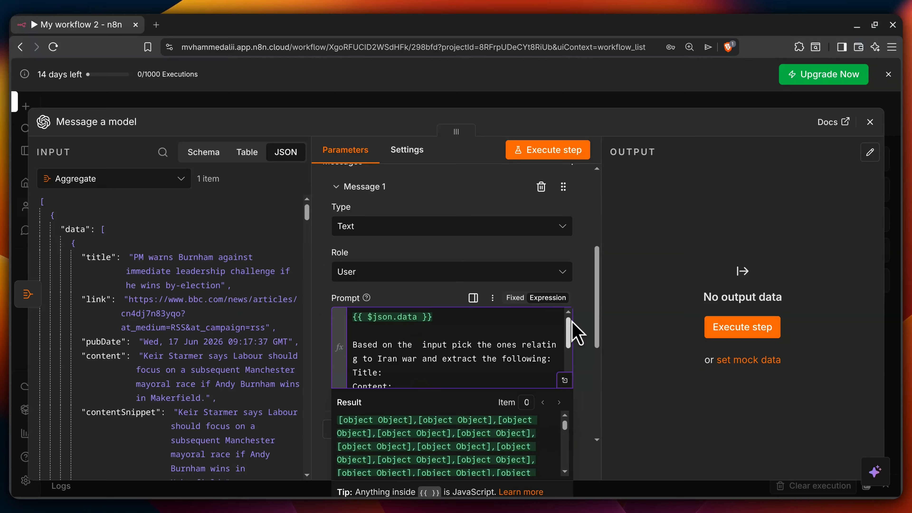
{"action": "key", "text": "BackSpace"}
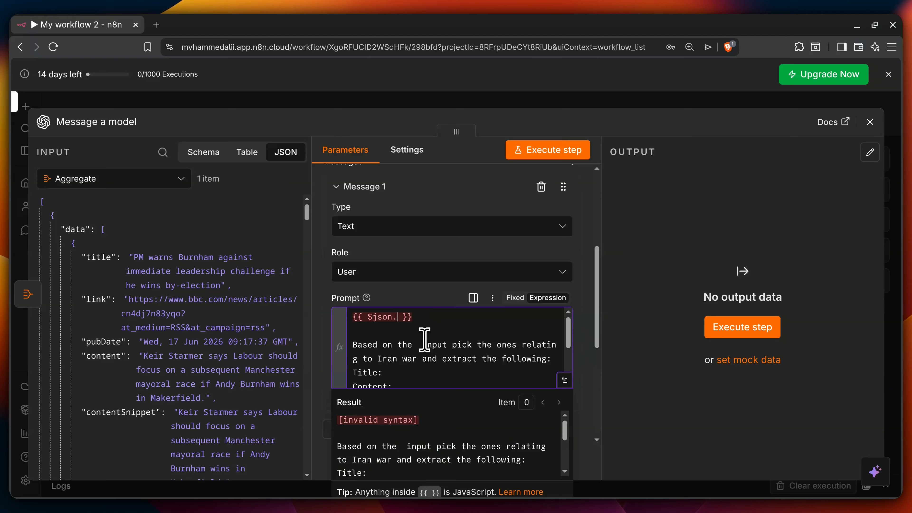
{"action": "type", "text": "to"}
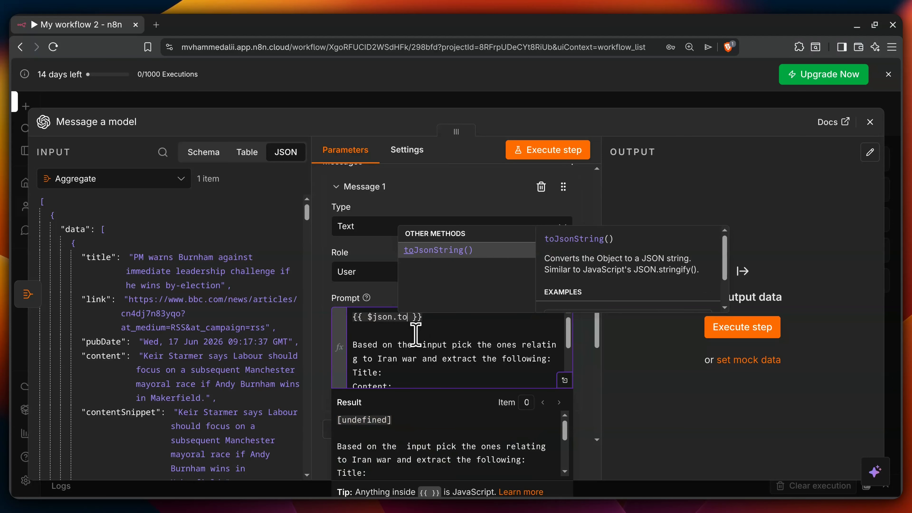
{"action": "left_click", "coordinate": [444, 250]}
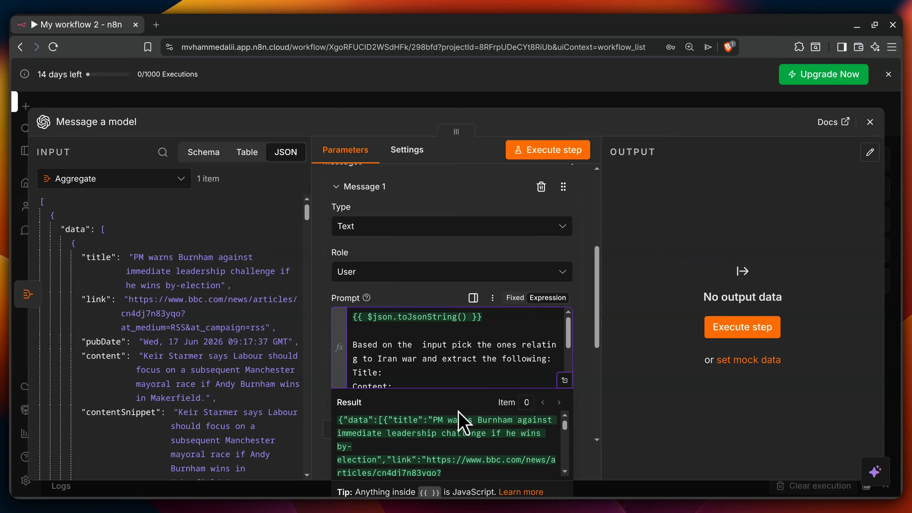
{"action": "scroll", "coordinate": [388, 439], "scroll_direction": "down", "scroll_amount": 5}
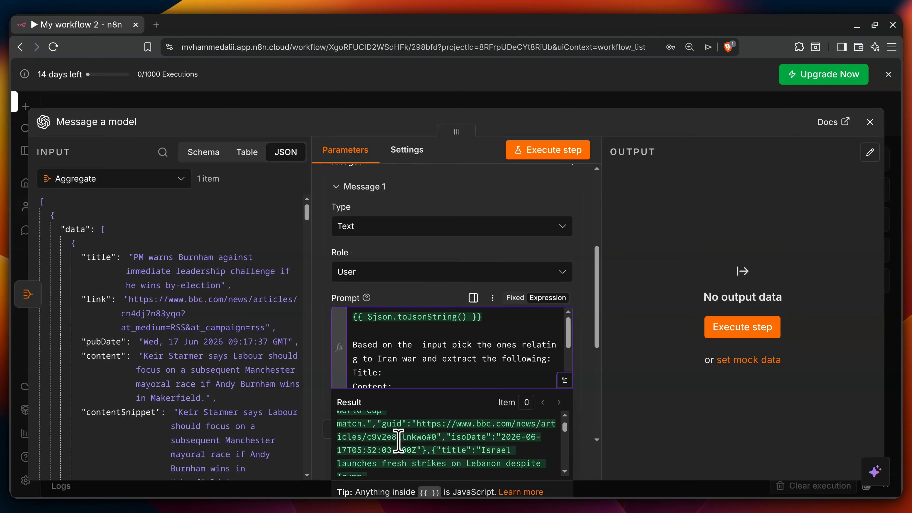
{"action": "scroll", "coordinate": [399, 442], "scroll_direction": "down", "scroll_amount": 6}
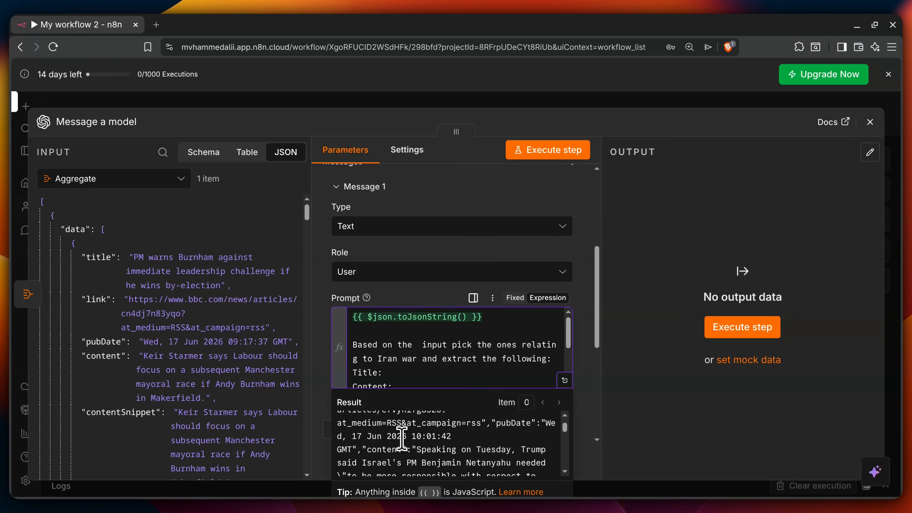
{"action": "scroll", "coordinate": [414, 427], "scroll_direction": "up", "scroll_amount": 3}
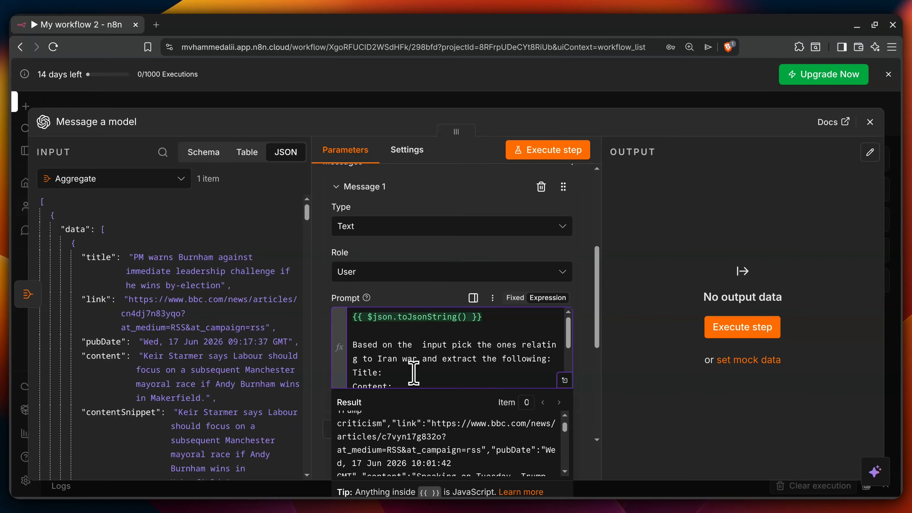
{"action": "left_click", "coordinate": [412, 373]}
Step: Review the finished prompt and return to the workflow canvas
{"action": "scroll", "coordinate": [484, 364], "scroll_direction": "down", "scroll_amount": 3}
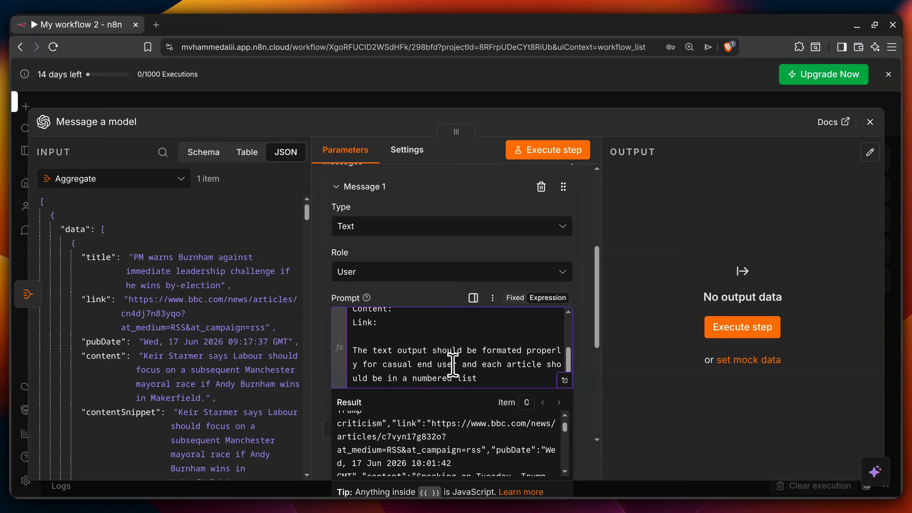
{"action": "scroll", "coordinate": [479, 367], "scroll_direction": "up", "scroll_amount": 5}
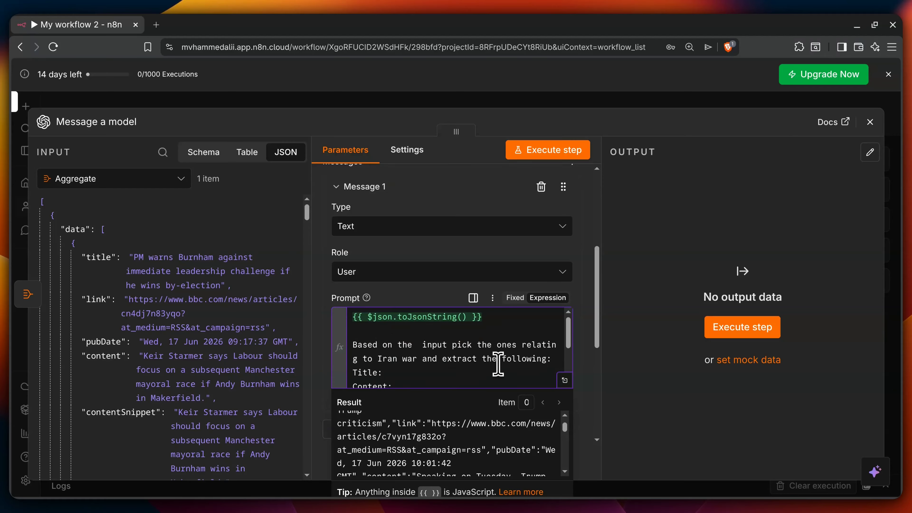
{"action": "scroll", "coordinate": [495, 364], "scroll_direction": "down", "scroll_amount": 5}
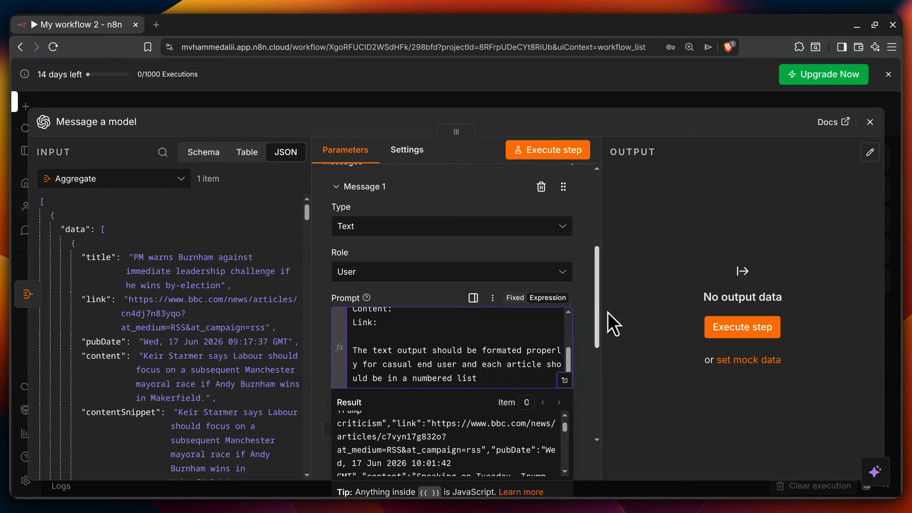
{"action": "left_click_drag", "start_coordinate": [597, 320], "coordinate": [637, 413]}
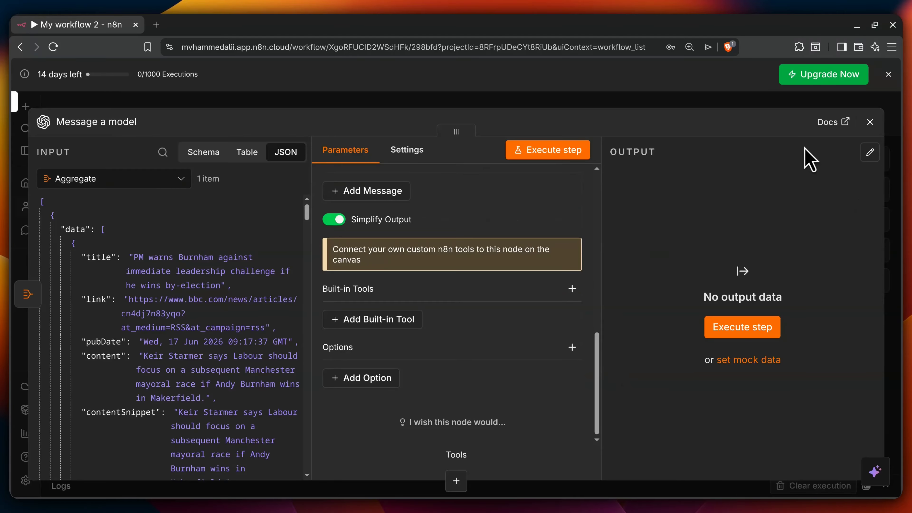
{"action": "left_click", "coordinate": [871, 122]}
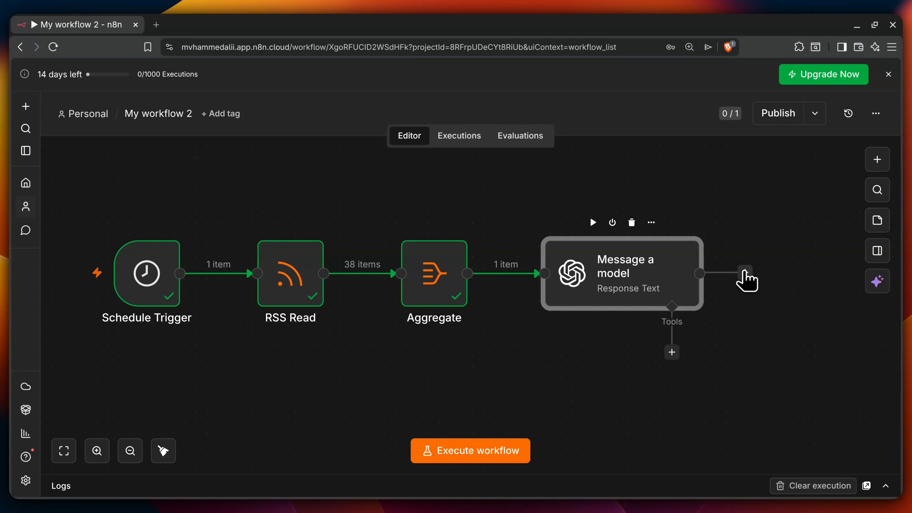
Step: Search 'telegram' from the + after Message a model and add its Send a text message action
{"action": "left_click", "coordinate": [745, 274]}
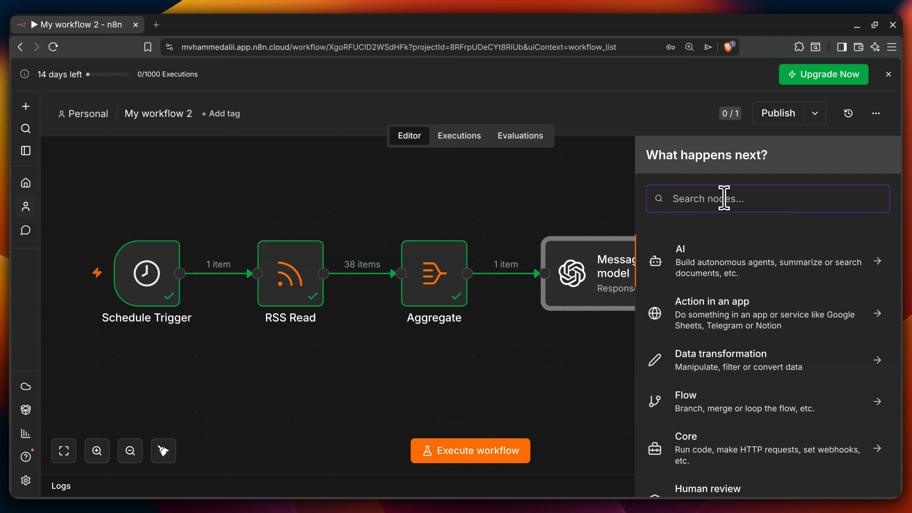
{"action": "type", "text": "telegra"}
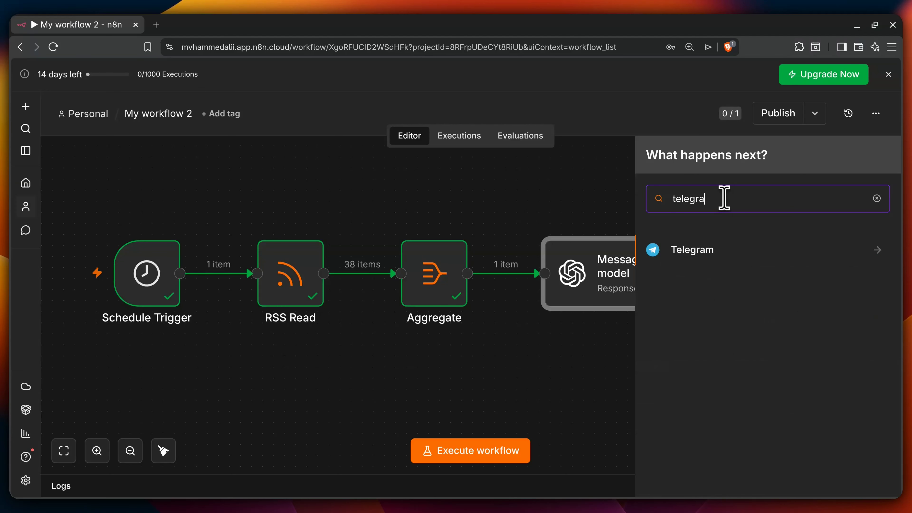
{"action": "left_click", "coordinate": [702, 257]}
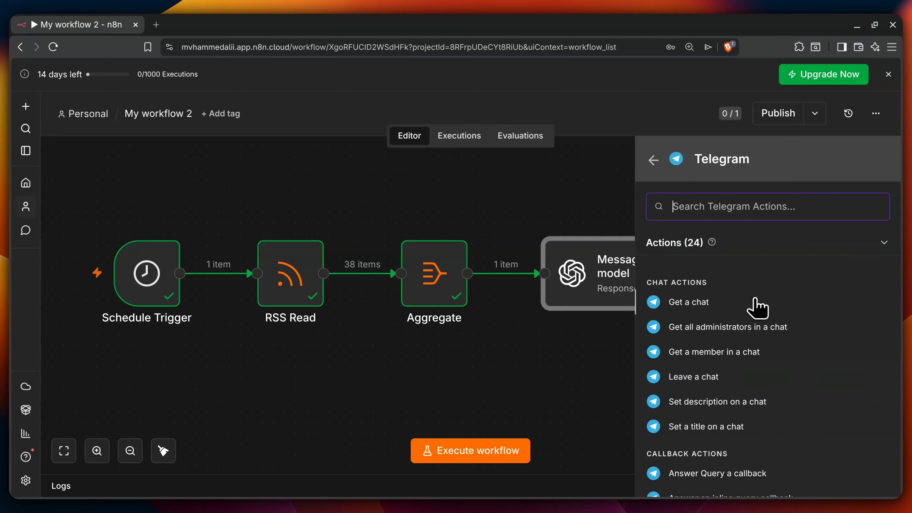
{"action": "scroll", "coordinate": [756, 309], "scroll_direction": "down", "scroll_amount": 6}
{"action": "scroll", "coordinate": [759, 311], "scroll_direction": "down", "scroll_amount": 2}
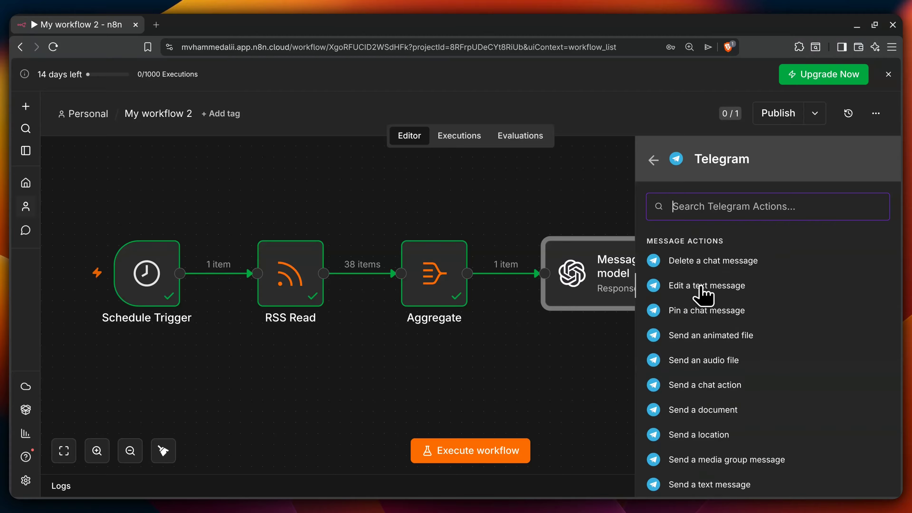
{"action": "scroll", "coordinate": [741, 291], "scroll_direction": "down", "scroll_amount": 3}
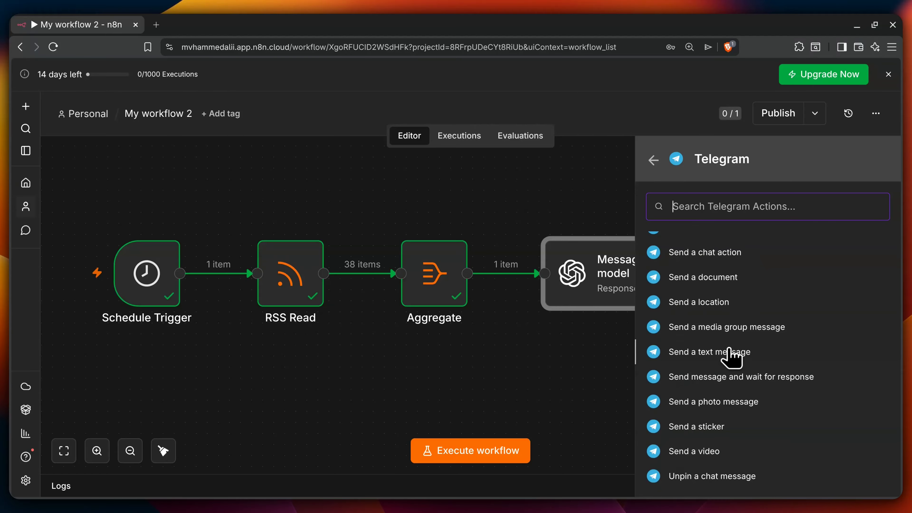
{"action": "left_click", "coordinate": [699, 360]}
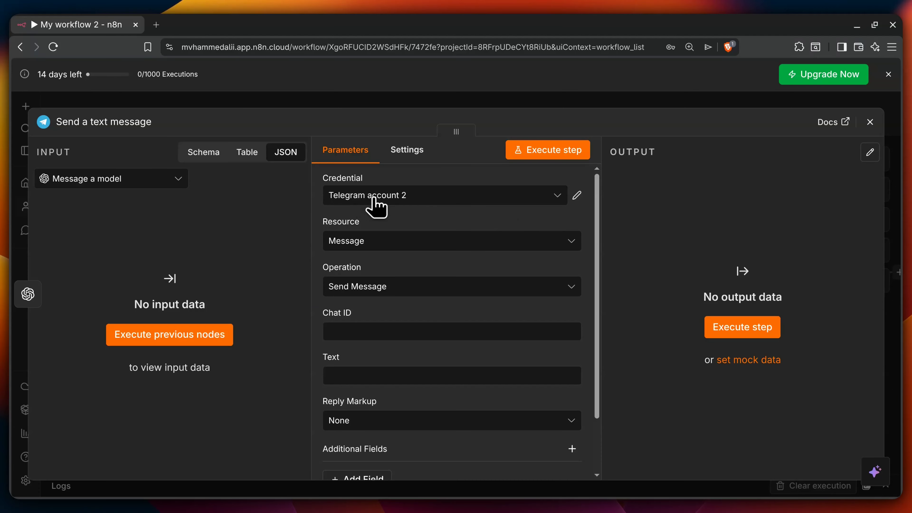
{"action": "left_click", "coordinate": [505, 197]}
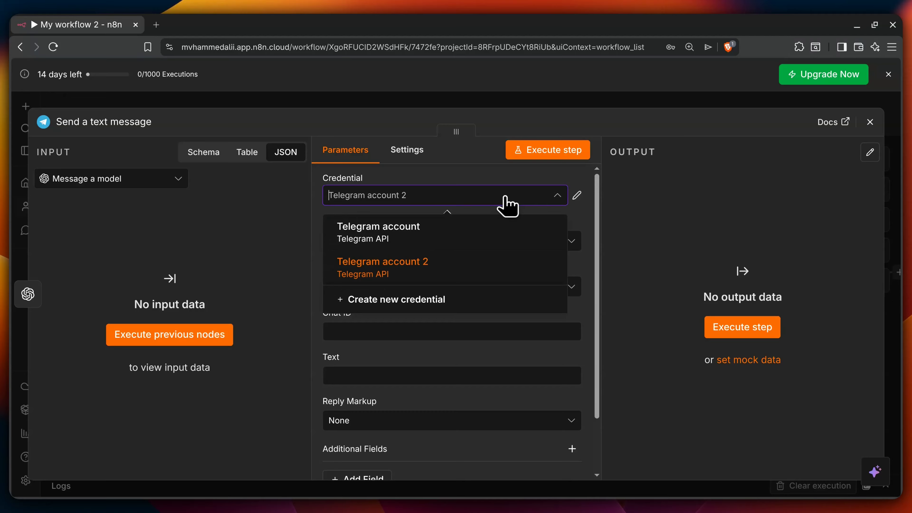
{"action": "left_click", "coordinate": [506, 197]}
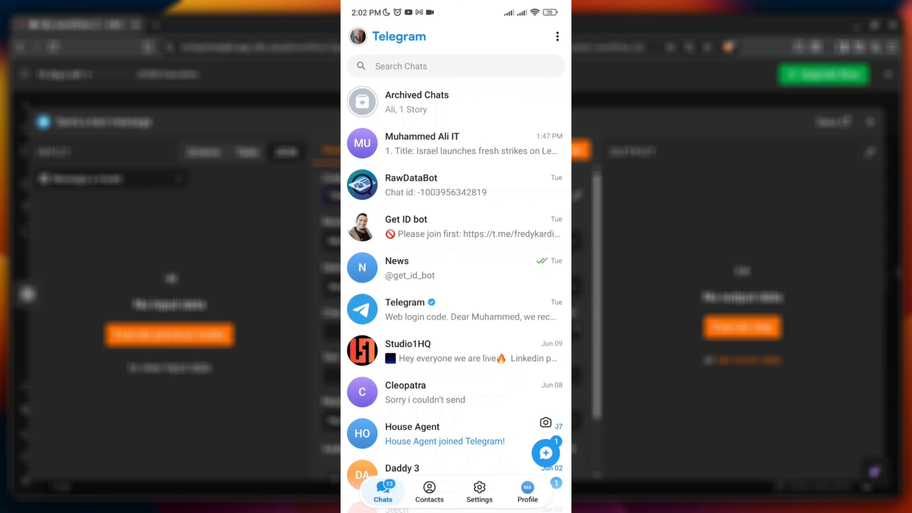
{"action": "left_click", "coordinate": [456, 66]}
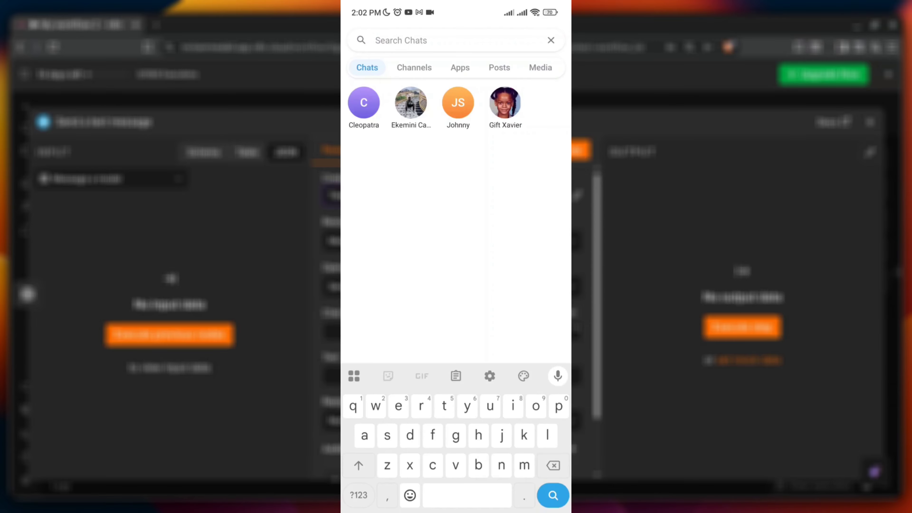
{"action": "left_click", "coordinate": [358, 496]}
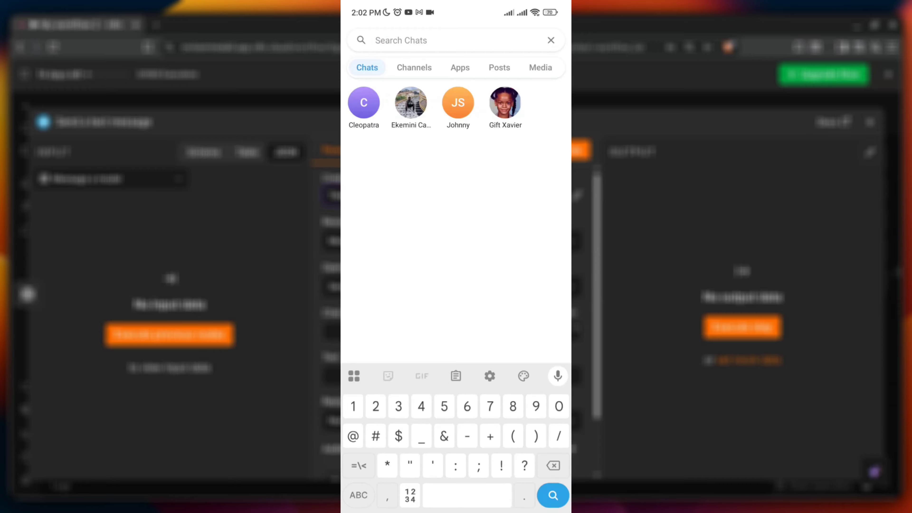
{"action": "type", "text": "@"}
{"action": "left_click", "coordinate": [359, 495]}
{"action": "type", "text": "bo"}
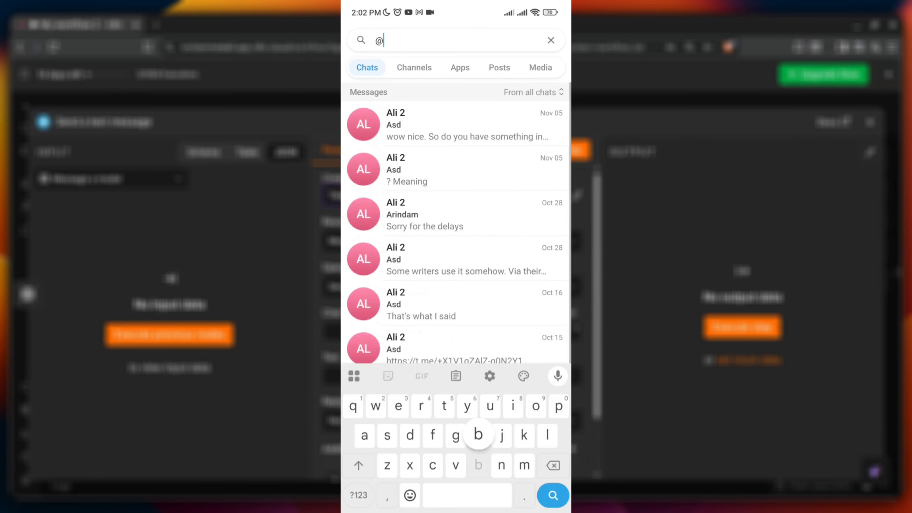
{"action": "type", "text": "tfa"}
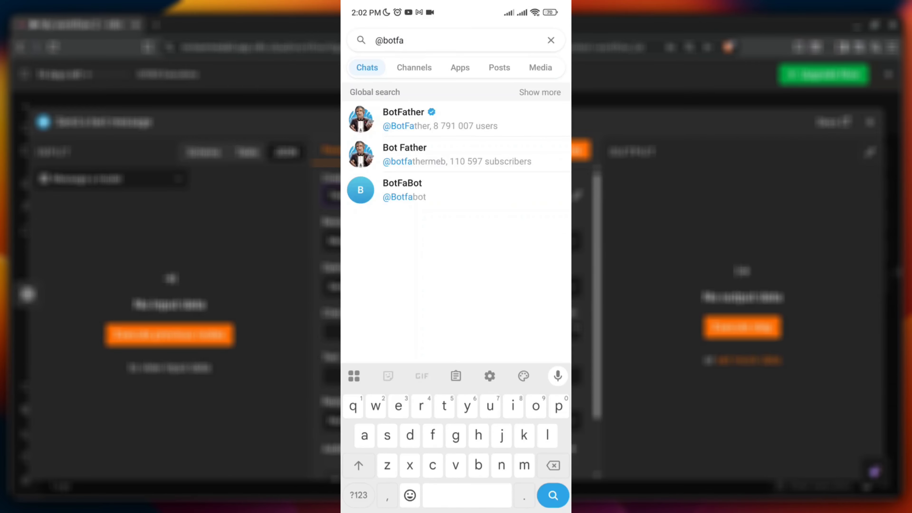
{"action": "left_click", "coordinate": [440, 119]}
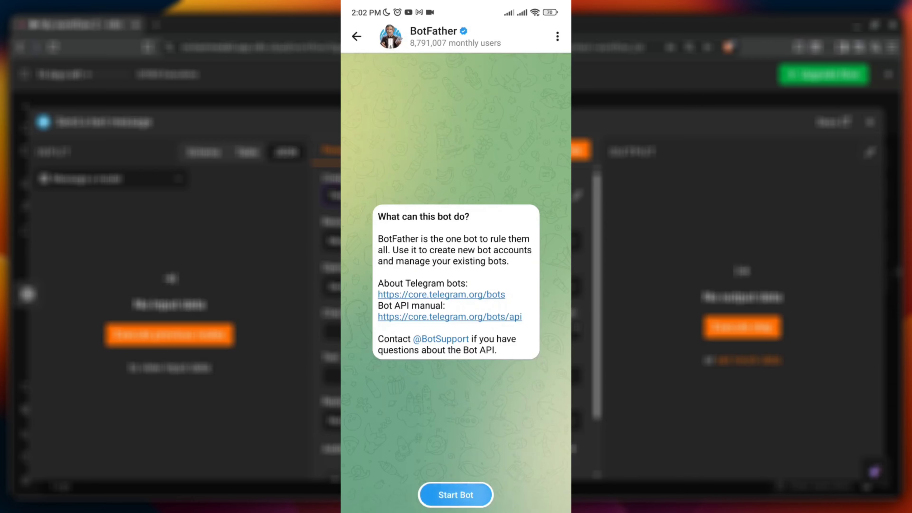
{"action": "left_click", "coordinate": [456, 495]}
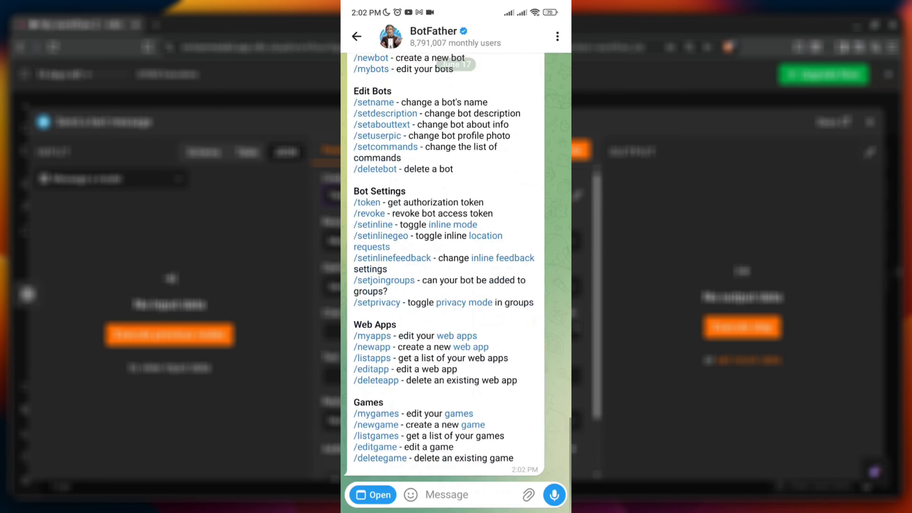
{"action": "scroll", "coordinate": [456, 274], "scroll_direction": "up", "scroll_amount": 1}
{"action": "scroll", "coordinate": [456, 273], "scroll_direction": "down", "scroll_amount": 4}
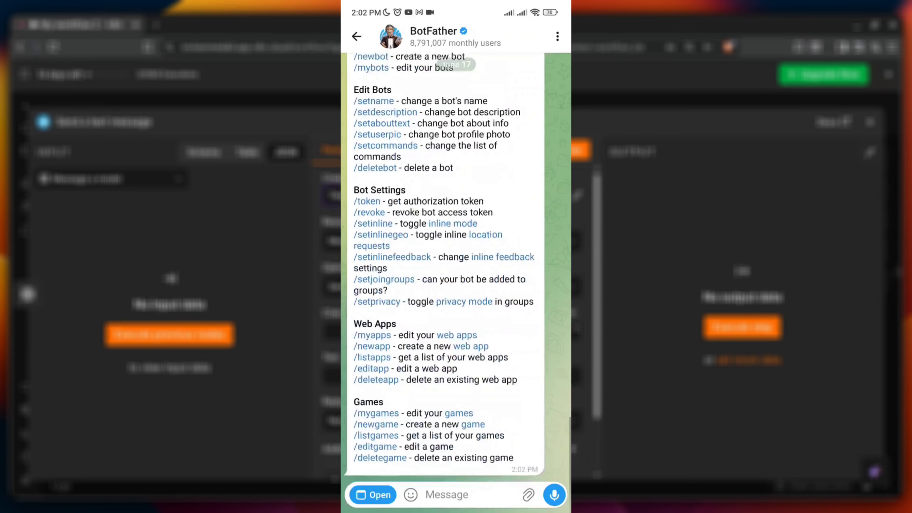
Step: Send /newbot, name the bot Somekindbot, and give it the username Aliiiskbot
{"action": "left_click", "coordinate": [447, 495]}
{"action": "scroll", "coordinate": [455, 202], "scroll_direction": "up", "scroll_amount": 5}
{"action": "scroll", "coordinate": [456, 201], "scroll_direction": "down", "scroll_amount": 1}
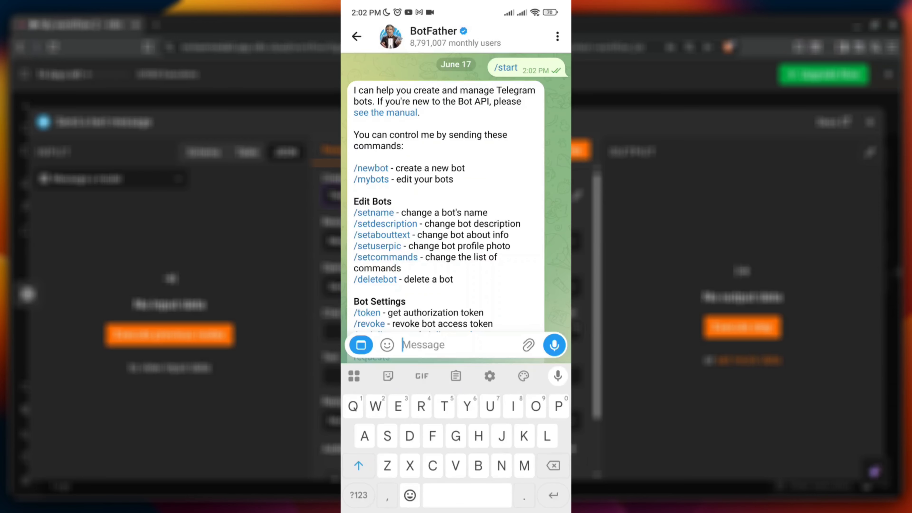
{"action": "type", "text": "/"}
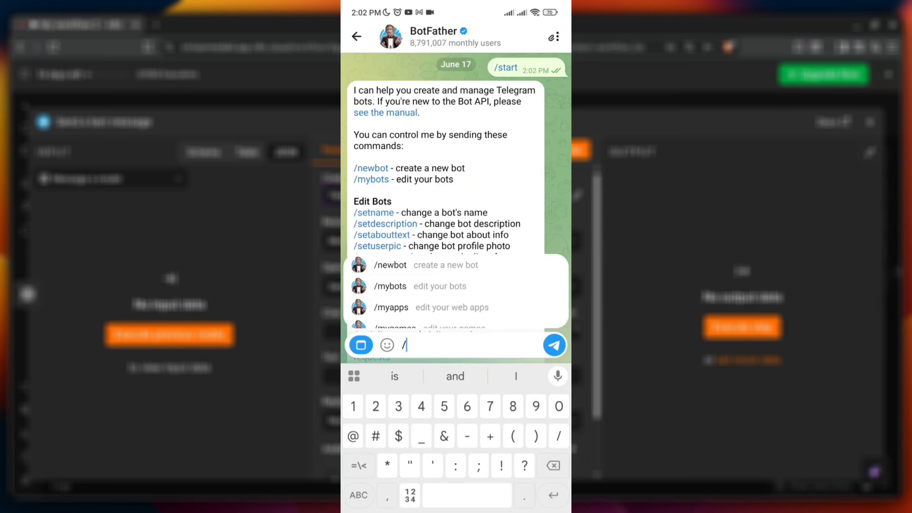
{"action": "type", "text": "new"}
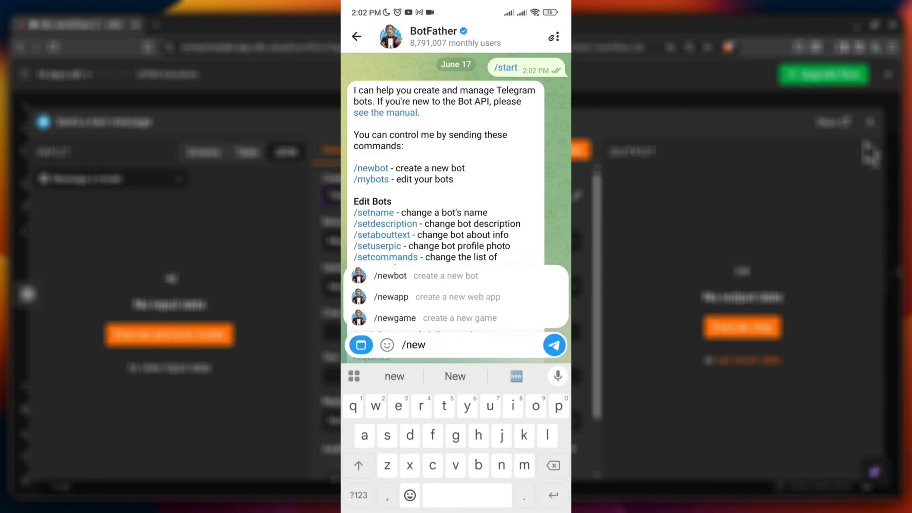
{"action": "left_click", "coordinate": [390, 276]}
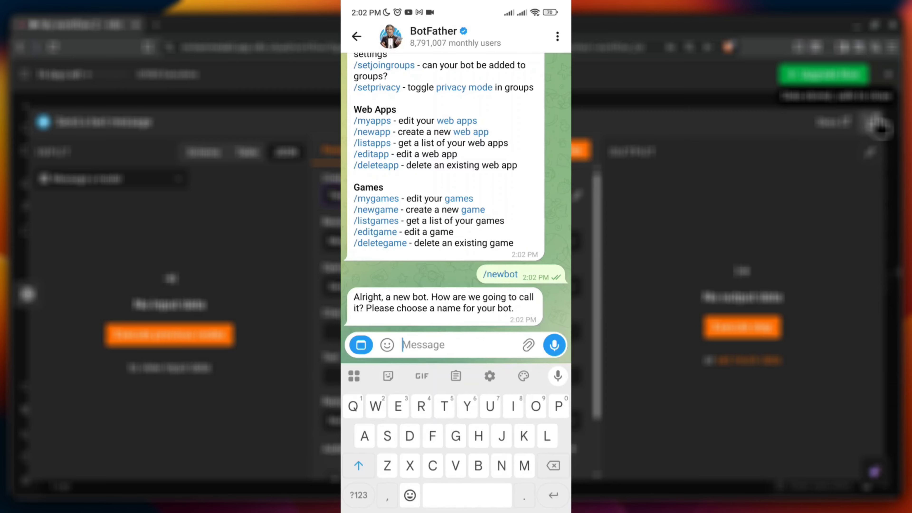
{"action": "type", "text": "Somek"}
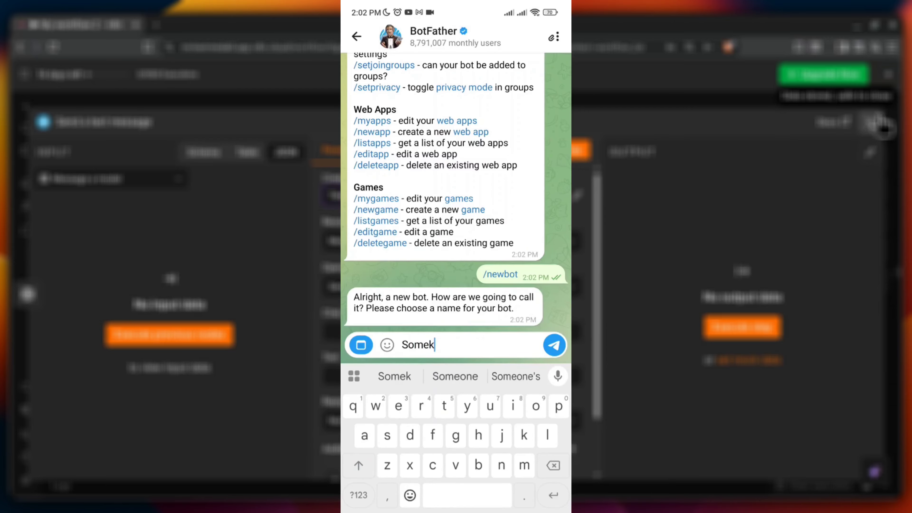
{"action": "type", "text": "in"}
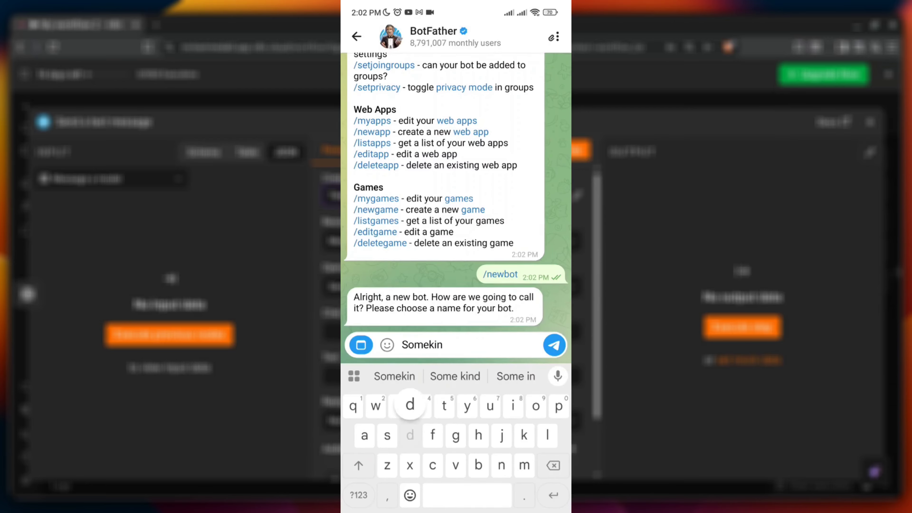
{"action": "type", "text": "dbot"}
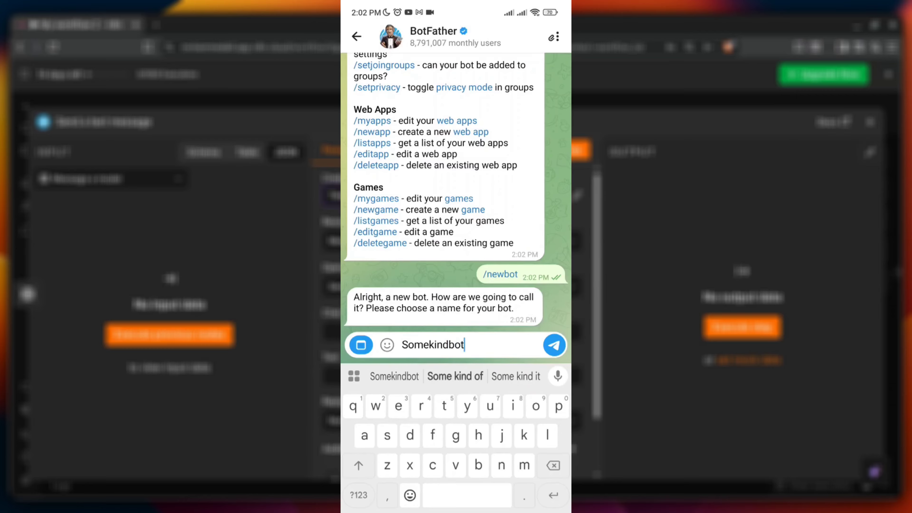
{"action": "key", "text": "Return"}
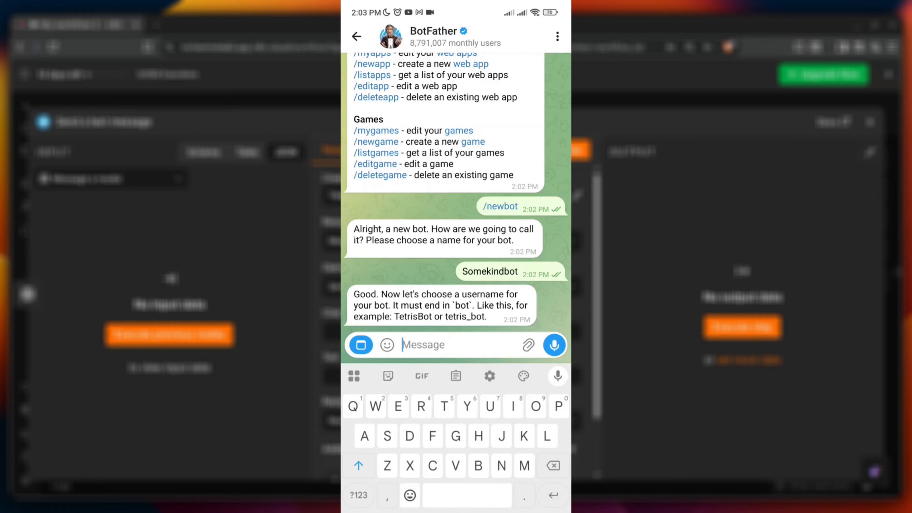
{"action": "type", "text": "Aliiisk"}
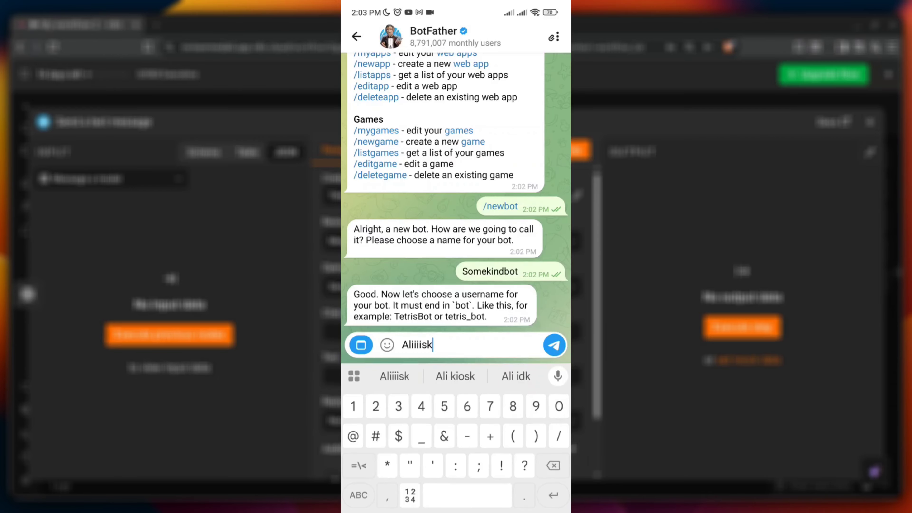
{"action": "type", "text": "bot"}
{"action": "key", "text": "Return"}
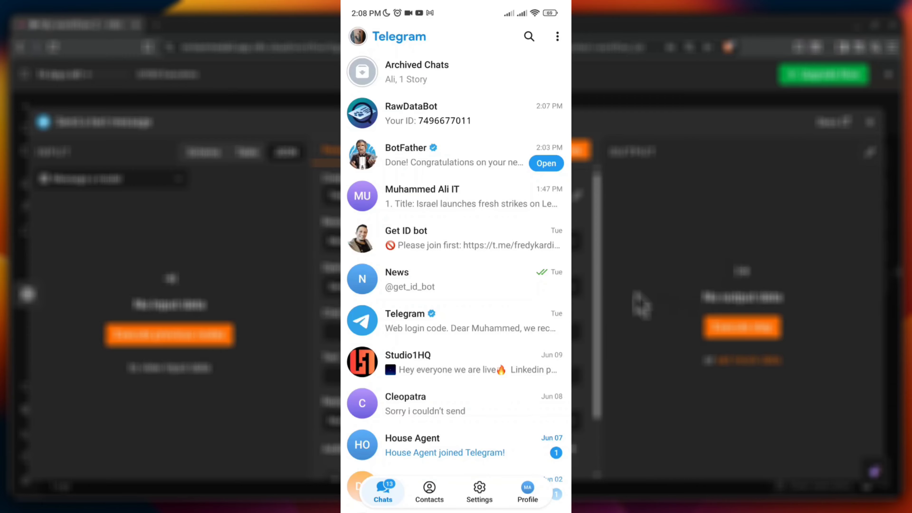
Step: Open the RawDataBot chat and share the public channel with it to get the chat ID
{"action": "left_click", "coordinate": [529, 36]}
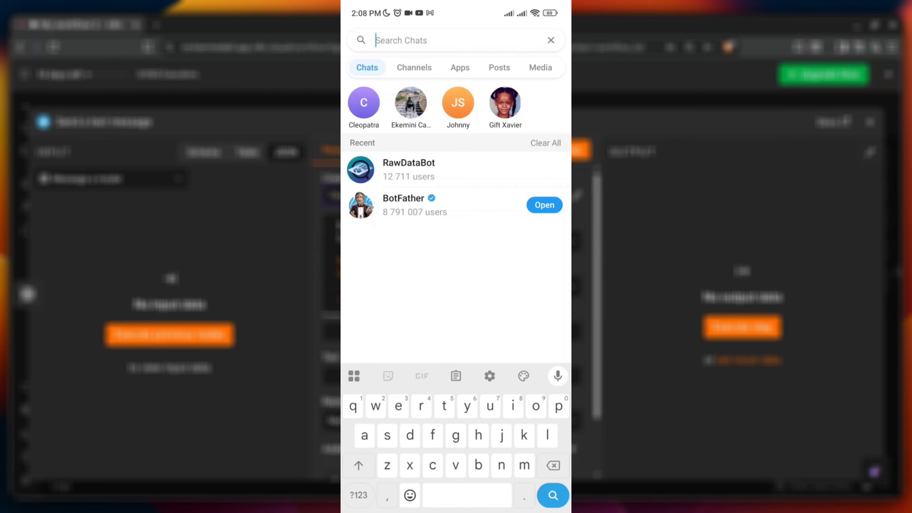
{"action": "left_click", "coordinate": [408, 169]}
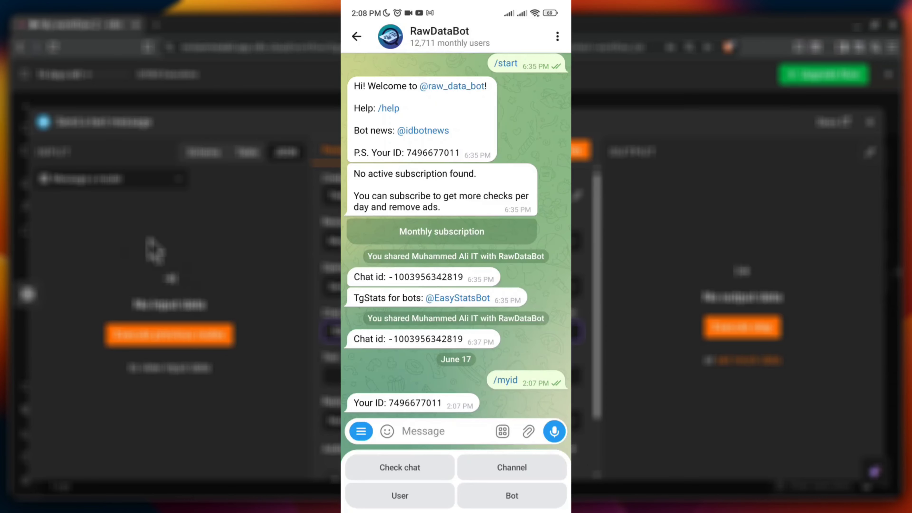
{"action": "left_click", "coordinate": [512, 467]}
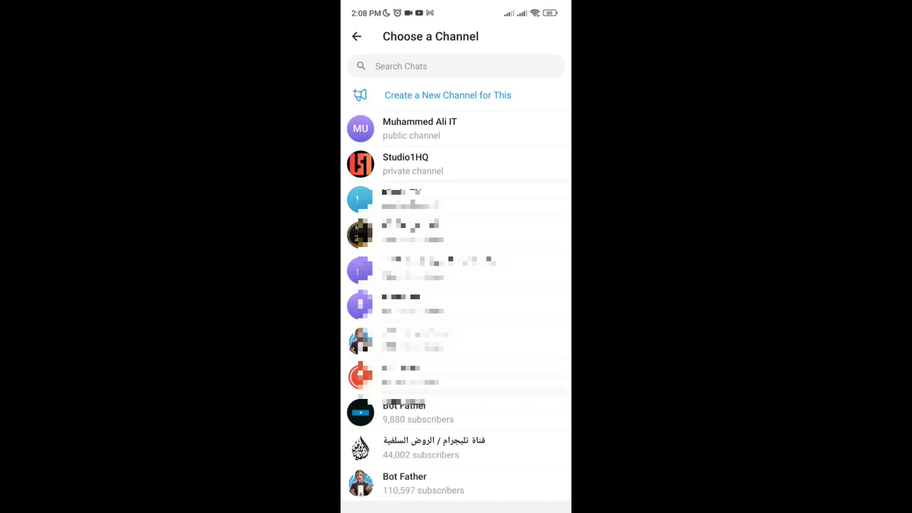
{"action": "left_click", "coordinate": [480, 130]}
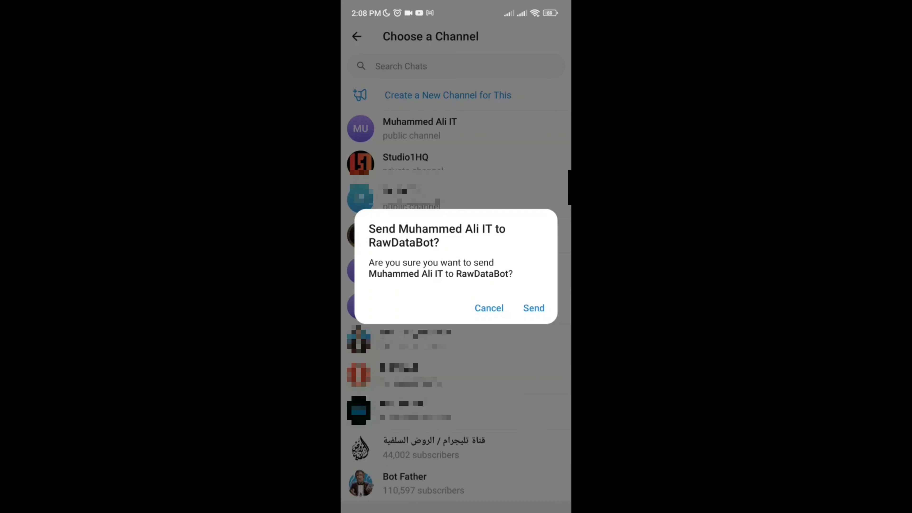
{"action": "left_click", "coordinate": [534, 308]}
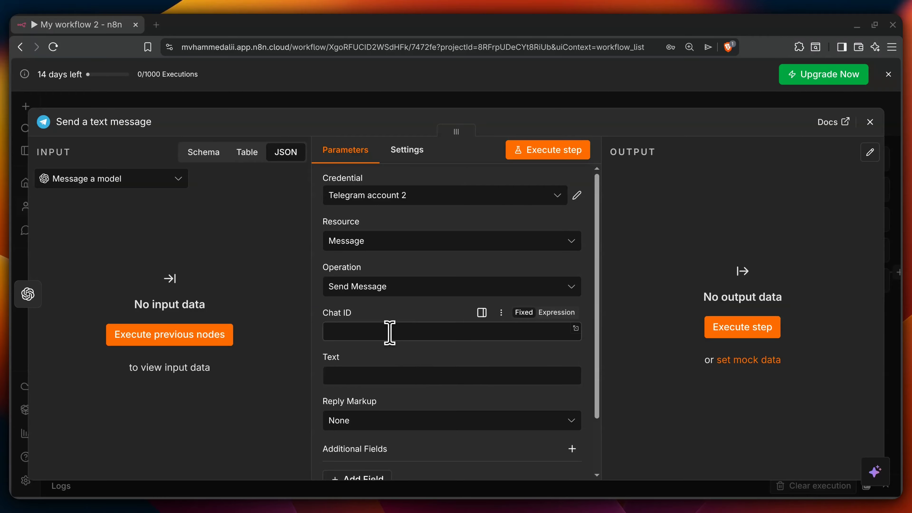
Step: Keep Telegram account 2 as the credential, paste the channel's chat ID into Chat ID, and close the panel
{"action": "left_click", "coordinate": [560, 196]}
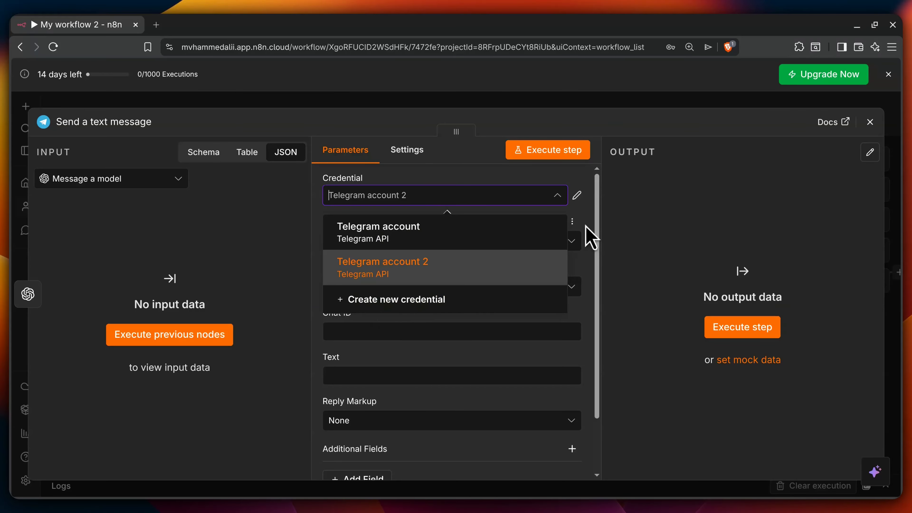
{"action": "left_click", "coordinate": [591, 231]}
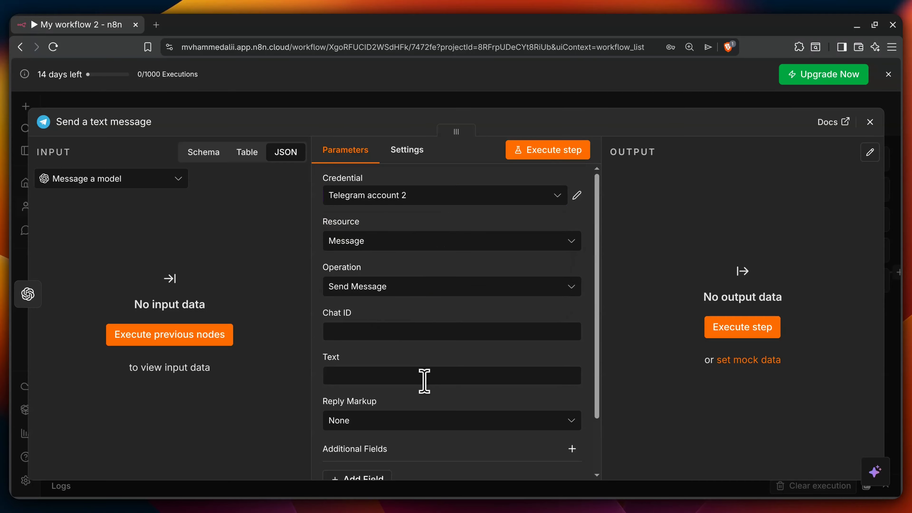
{"action": "left_click", "coordinate": [393, 331]}
{"action": "key", "text": "ctrl+v"}
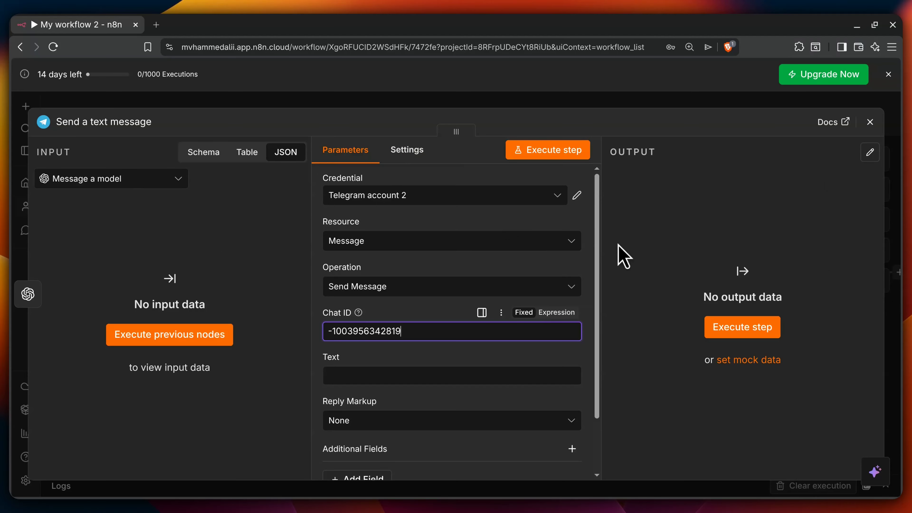
{"action": "left_click", "coordinate": [871, 122]}
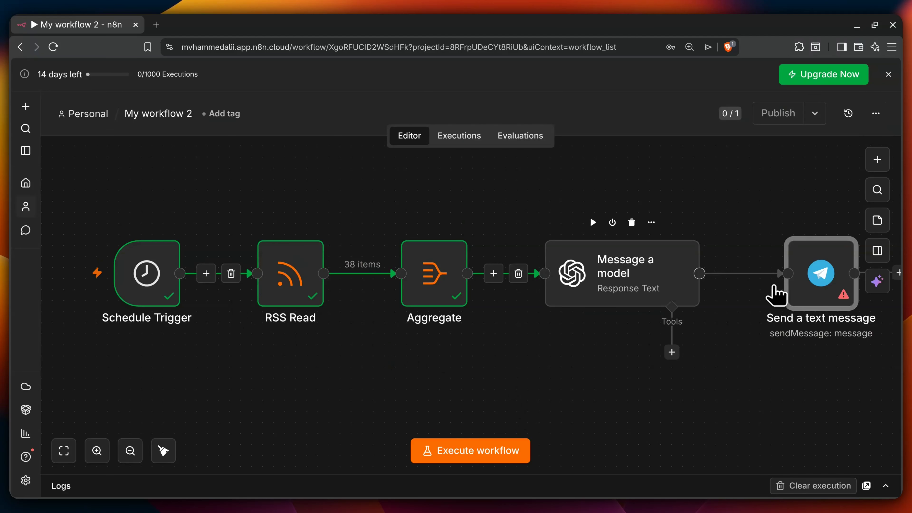
Step: Run the whole workflow and dismiss the resulting error notices
{"action": "mouse_move", "coordinate": [842, 297]}
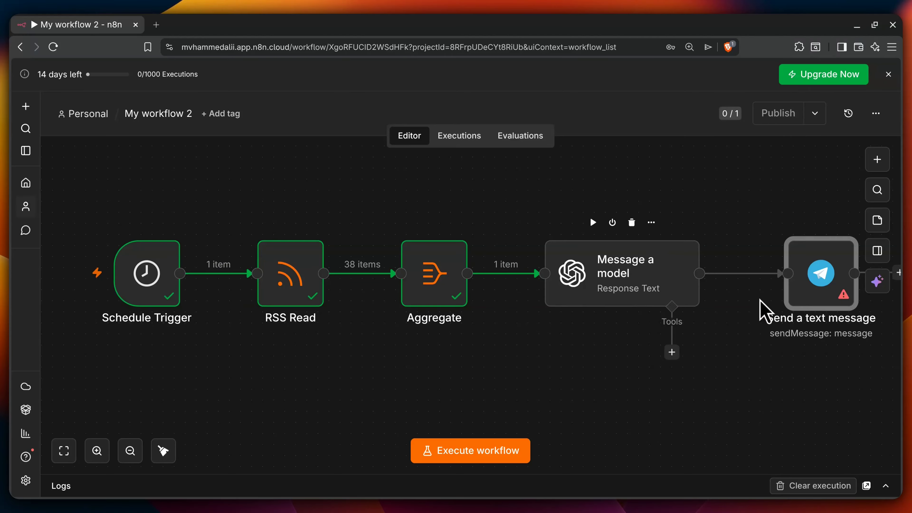
{"action": "left_click", "coordinate": [466, 453]}
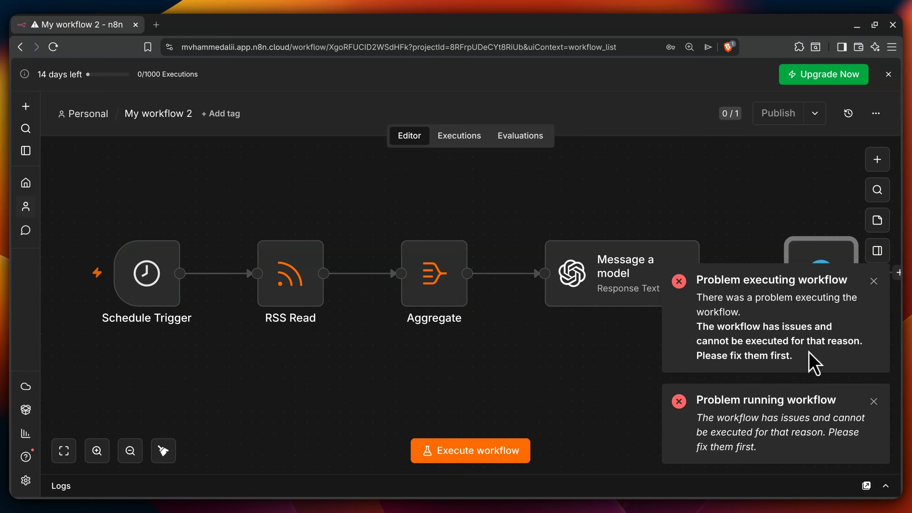
{"action": "left_click", "coordinate": [874, 281]}
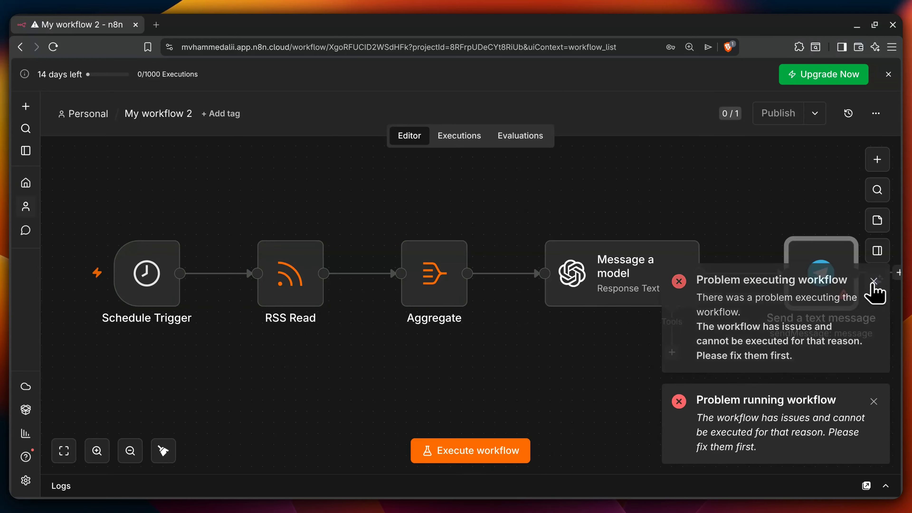
{"action": "left_click", "coordinate": [873, 400]}
Step: Disconnect Telegram, rerun the workflow through Message a model, then reconnect Telegram after it
{"action": "mouse_move", "coordinate": [780, 285]}
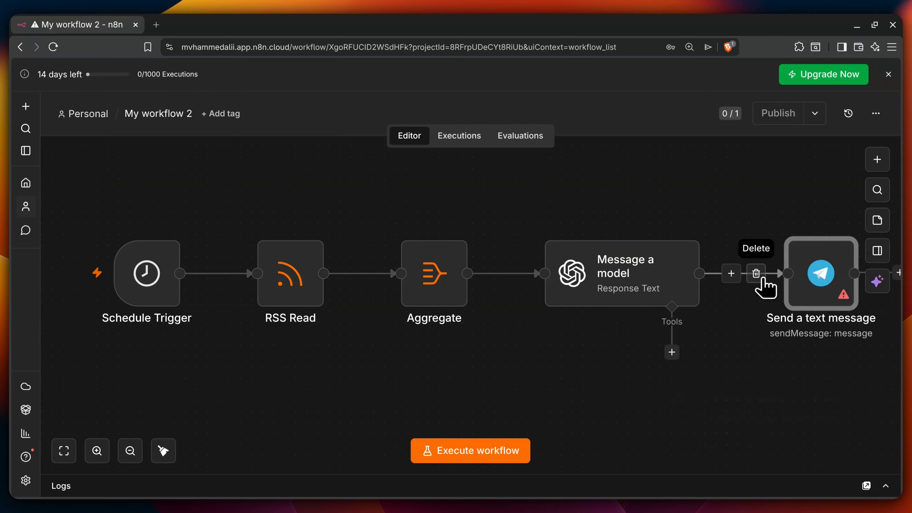
{"action": "left_click", "coordinate": [756, 273]}
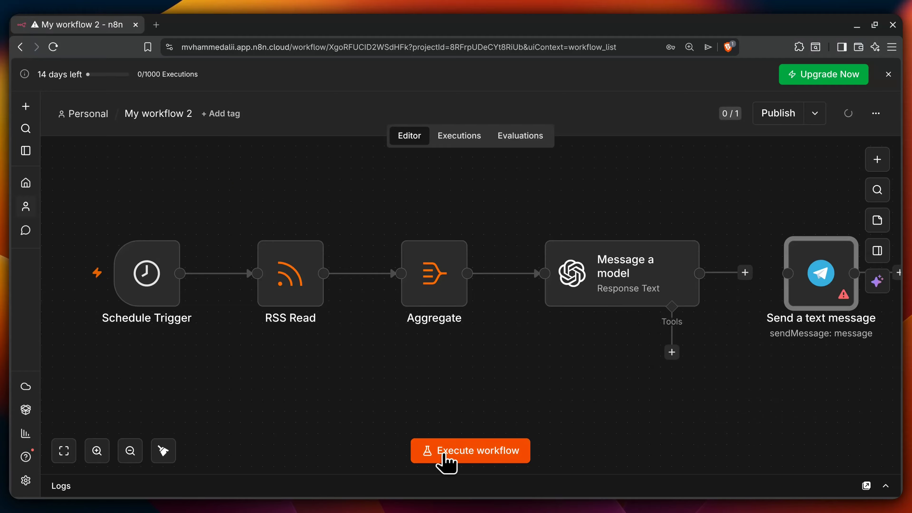
{"action": "left_click", "coordinate": [444, 461]}
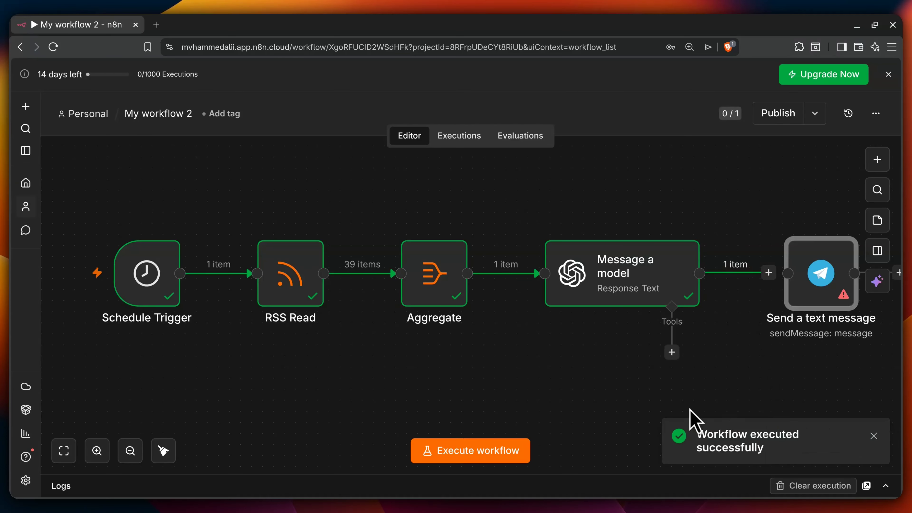
{"action": "mouse_move", "coordinate": [733, 280]}
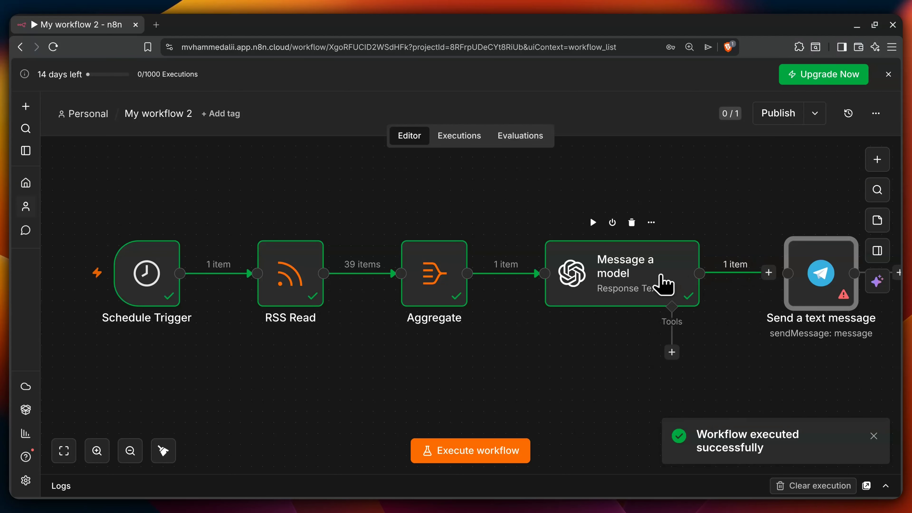
{"action": "left_click_drag", "start_coordinate": [771, 276], "coordinate": [789, 281]}
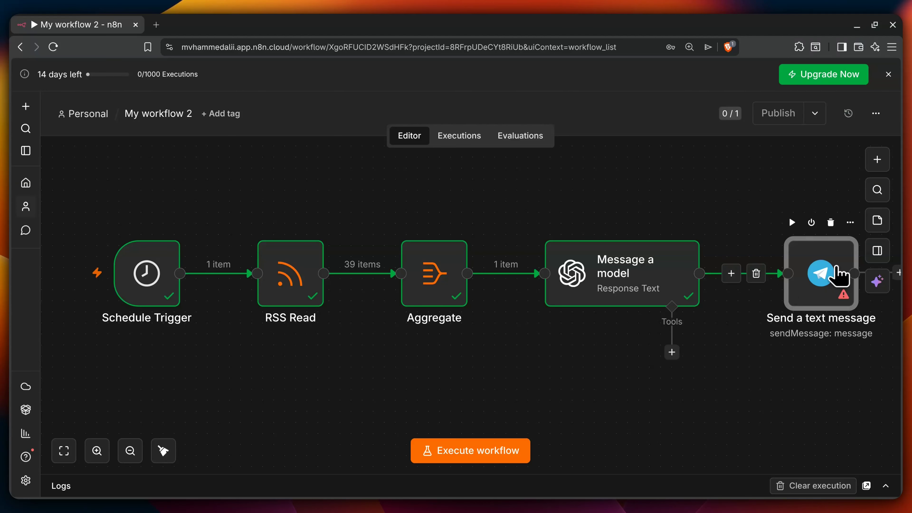
Step: Drag the model's 'text' output into the Telegram Text field as {{ $json.output[0].content[0].text }}
{"action": "double_click", "coordinate": [833, 279]}
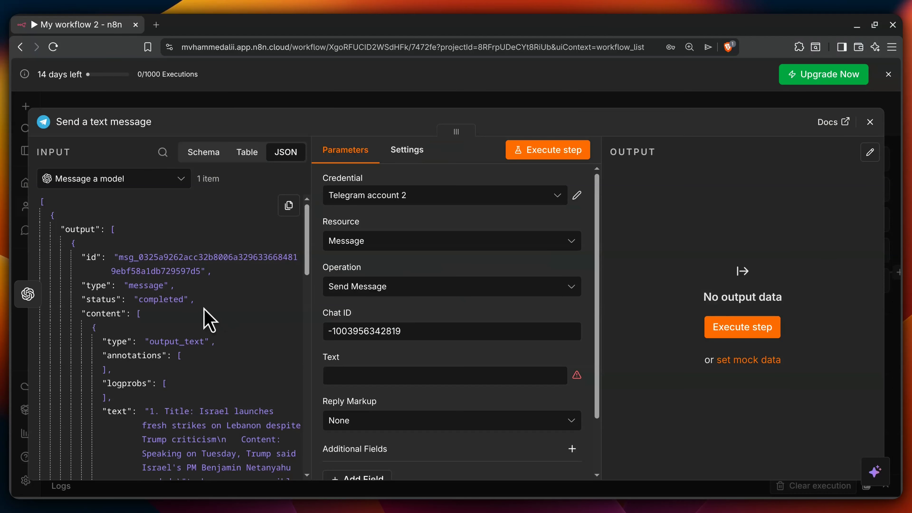
{"action": "scroll", "coordinate": [210, 316], "scroll_direction": "down", "scroll_amount": 4}
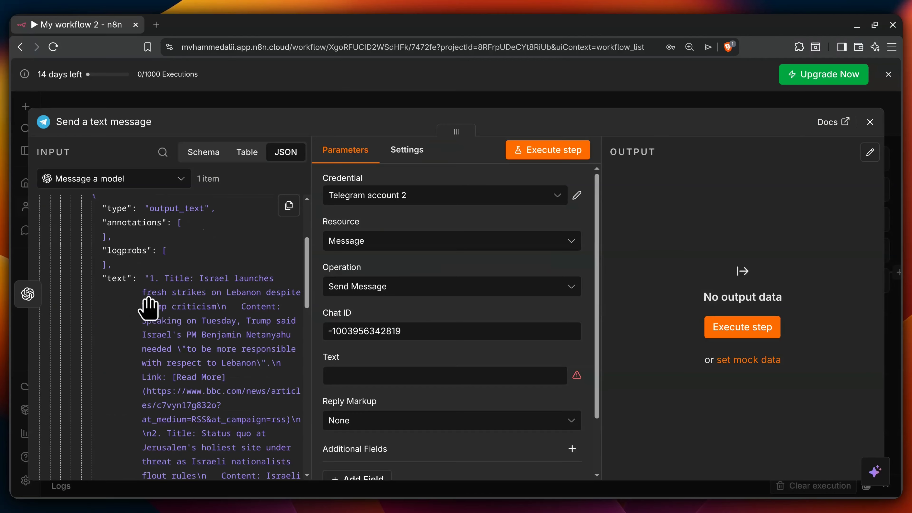
{"action": "scroll", "coordinate": [194, 291], "scroll_direction": "down", "scroll_amount": 4}
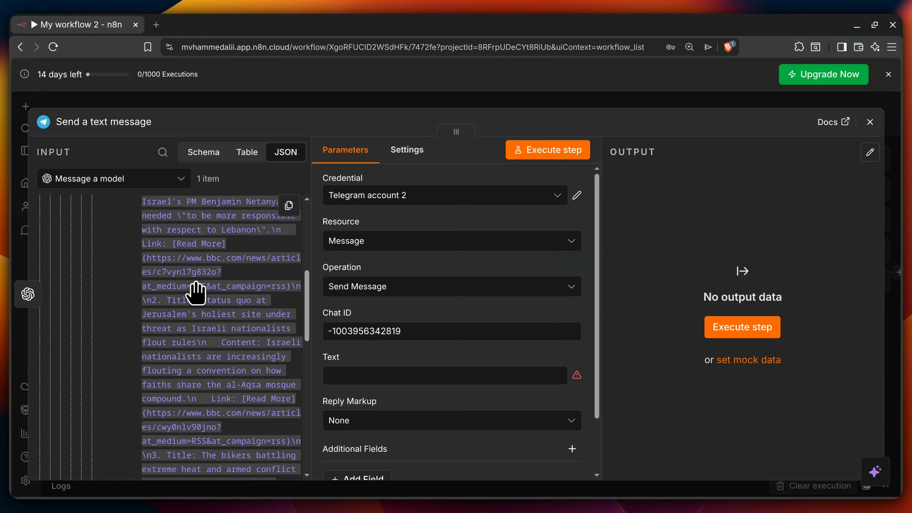
{"action": "scroll", "coordinate": [196, 295], "scroll_direction": "down", "scroll_amount": 8}
{"action": "scroll", "coordinate": [196, 295], "scroll_direction": "down", "scroll_amount": 8}
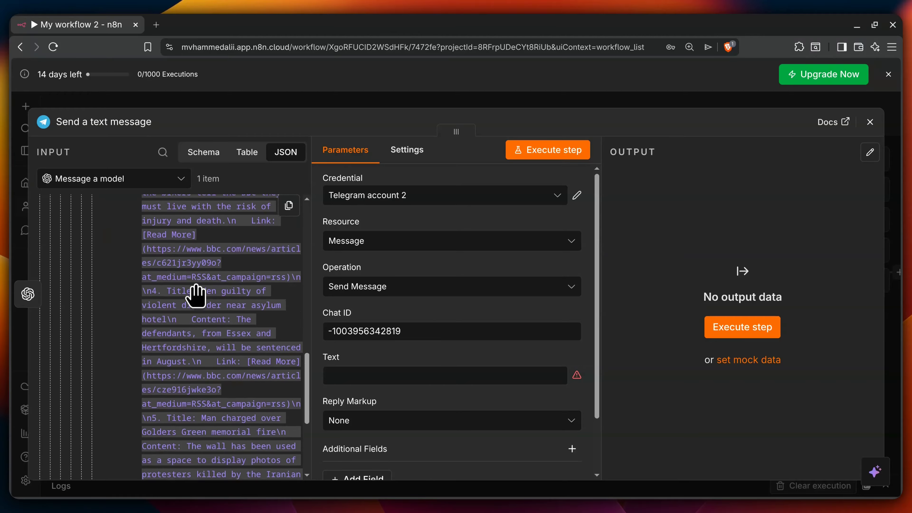
{"action": "scroll", "coordinate": [196, 295], "scroll_direction": "up", "scroll_amount": 6}
{"action": "scroll", "coordinate": [196, 295], "scroll_direction": "up", "scroll_amount": 8}
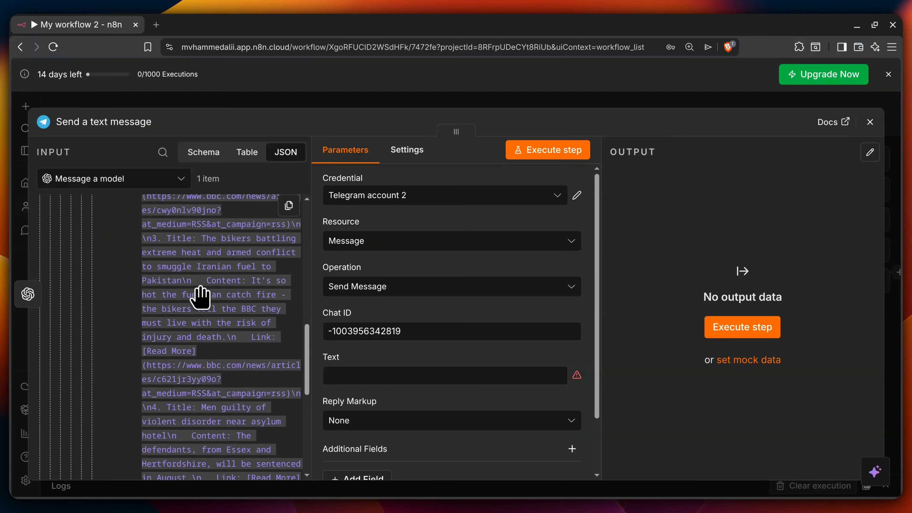
{"action": "scroll", "coordinate": [203, 297], "scroll_direction": "up", "scroll_amount": 4}
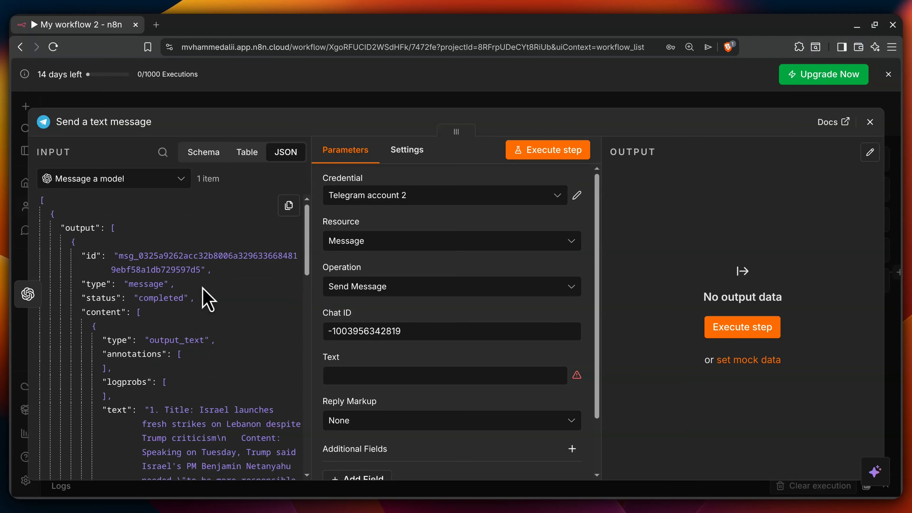
{"action": "scroll", "coordinate": [203, 295], "scroll_direction": "down", "scroll_amount": 2}
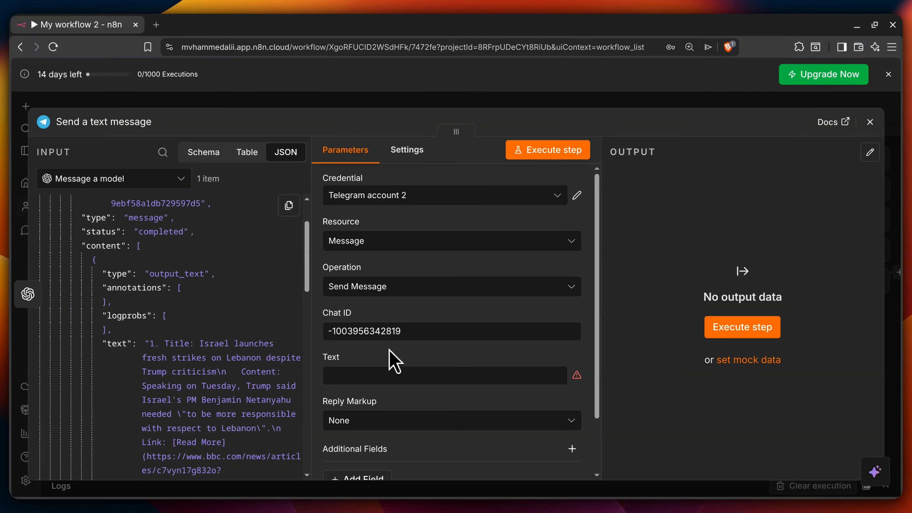
{"action": "scroll", "coordinate": [388, 355], "scroll_direction": "down", "scroll_amount": 2}
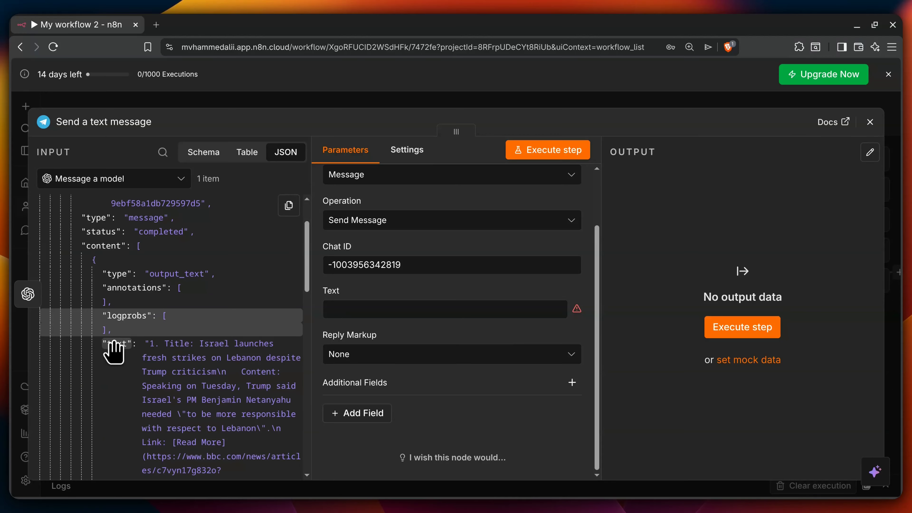
{"action": "left_click_drag", "start_coordinate": [113, 345], "coordinate": [361, 308]}
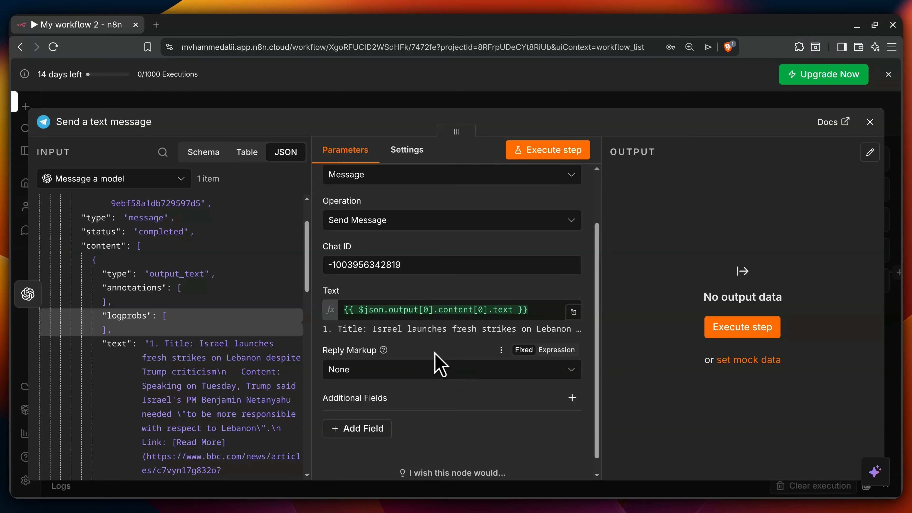
{"action": "scroll", "coordinate": [434, 352], "scroll_direction": "up", "scroll_amount": 1}
{"action": "scroll", "coordinate": [434, 354], "scroll_direction": "up", "scroll_amount": 2}
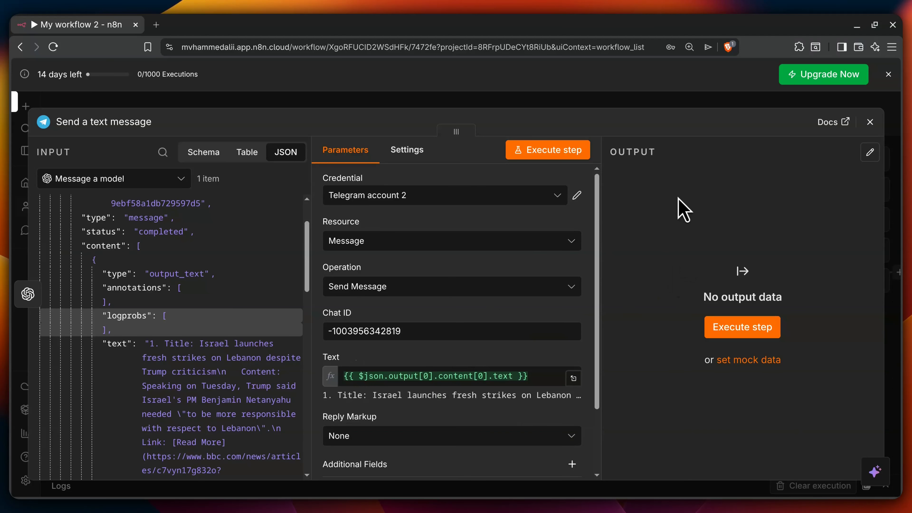
Step: Execute the Telegram step to send the numbered news summary and review its JSON output
{"action": "left_click", "coordinate": [739, 329]}
{"action": "scroll", "coordinate": [720, 304], "scroll_direction": "down", "scroll_amount": 10}
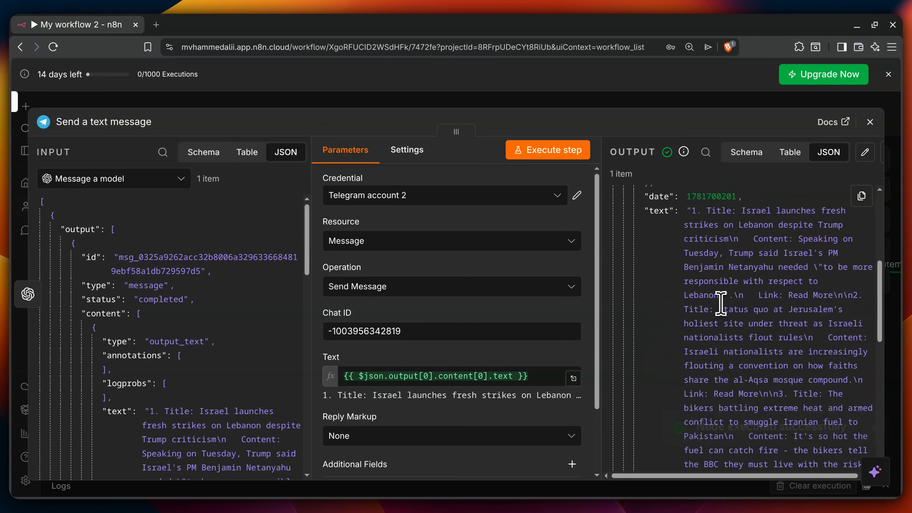
{"action": "scroll", "coordinate": [721, 304], "scroll_direction": "down", "scroll_amount": 4}
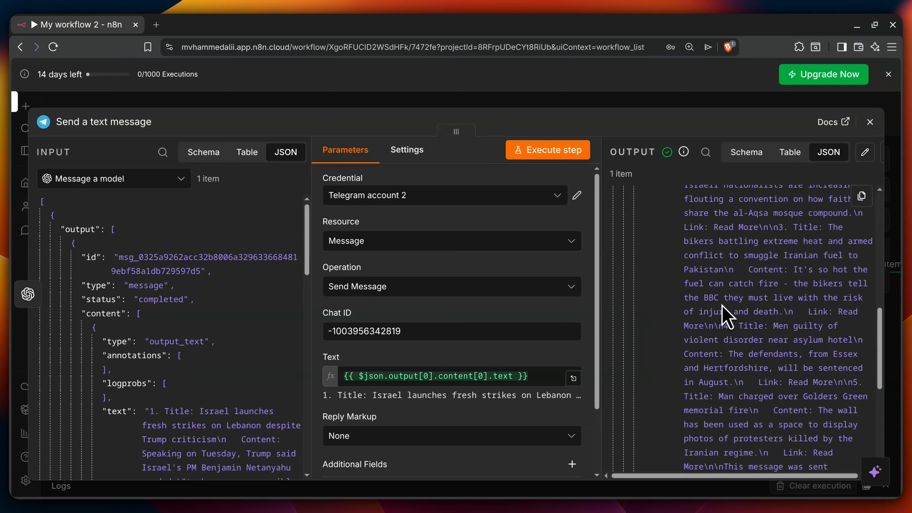
{"action": "scroll", "coordinate": [767, 321], "scroll_direction": "down", "scroll_amount": 3}
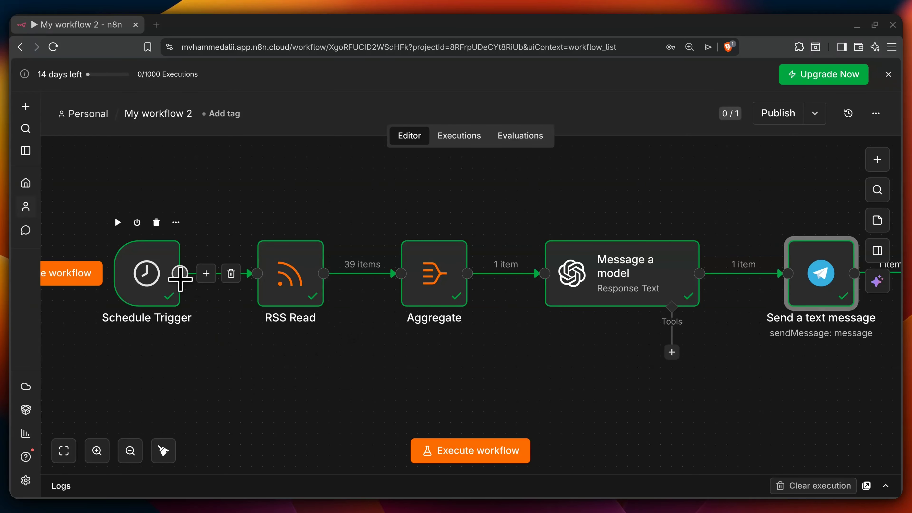
Step: Pull a new branch from the Schedule Trigger and add an RSS Read node to it
{"action": "left_click", "coordinate": [184, 276]}
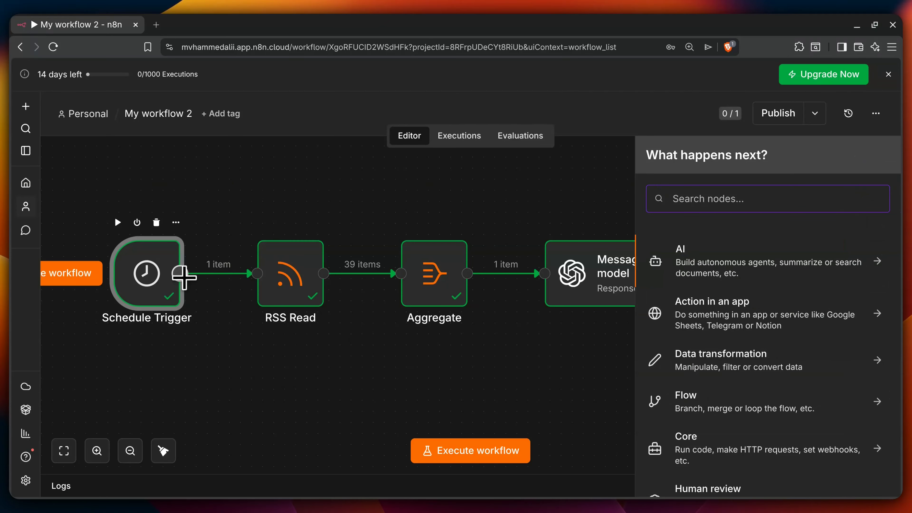
{"action": "left_click", "coordinate": [206, 274]}
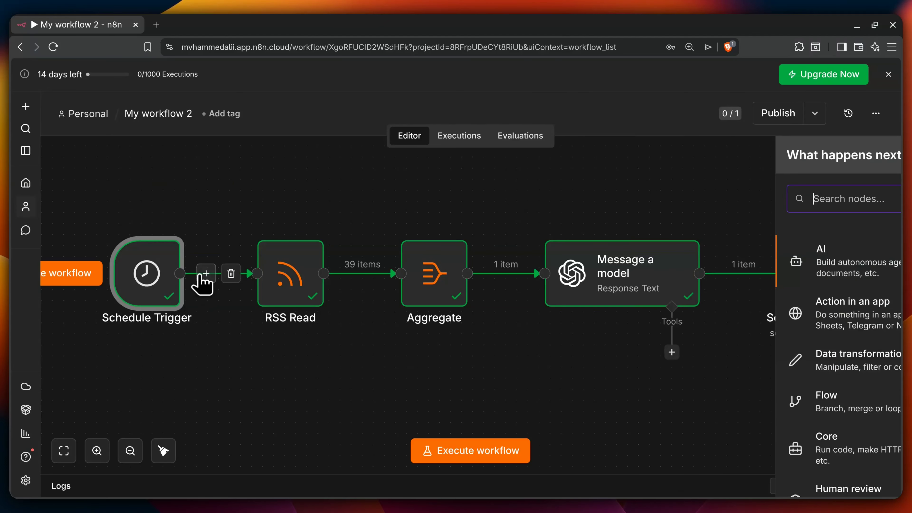
{"action": "left_click", "coordinate": [183, 327]}
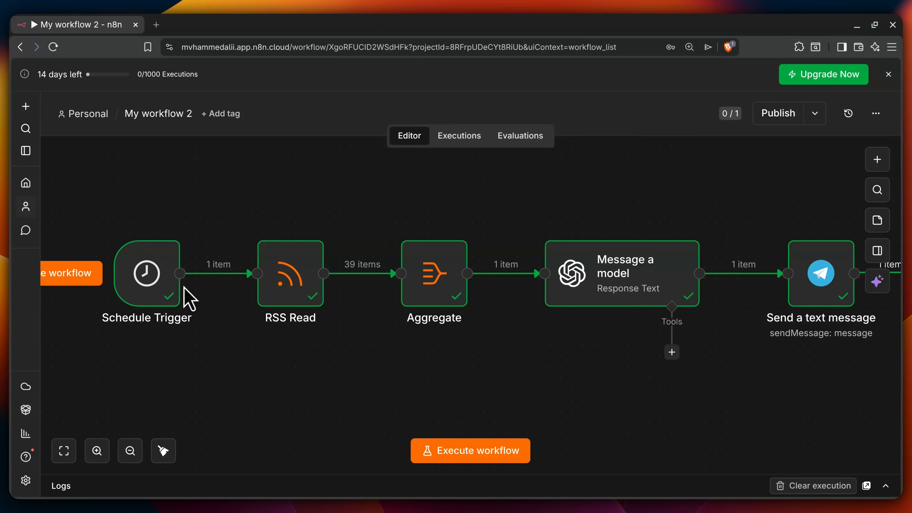
{"action": "left_click_drag", "start_coordinate": [180, 273], "coordinate": [270, 386]}
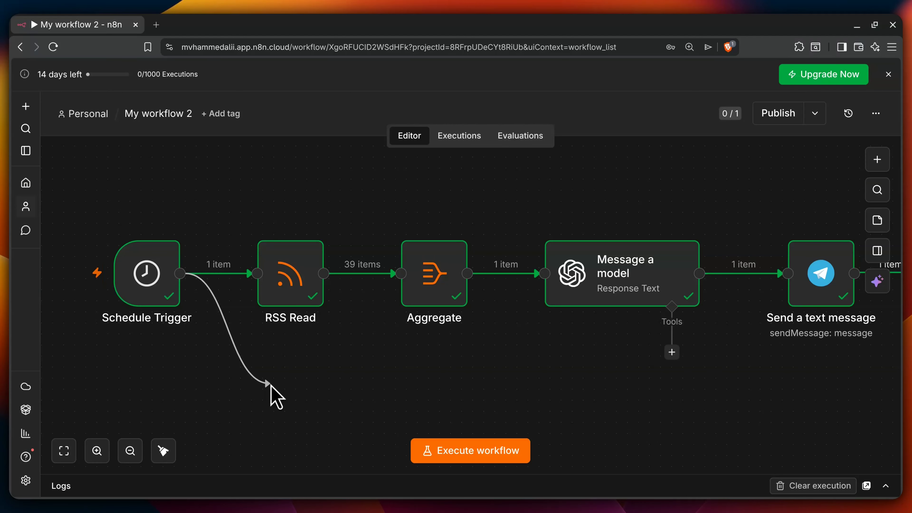
{"action": "left_click_drag", "start_coordinate": [270, 386], "coordinate": [280, 336]}
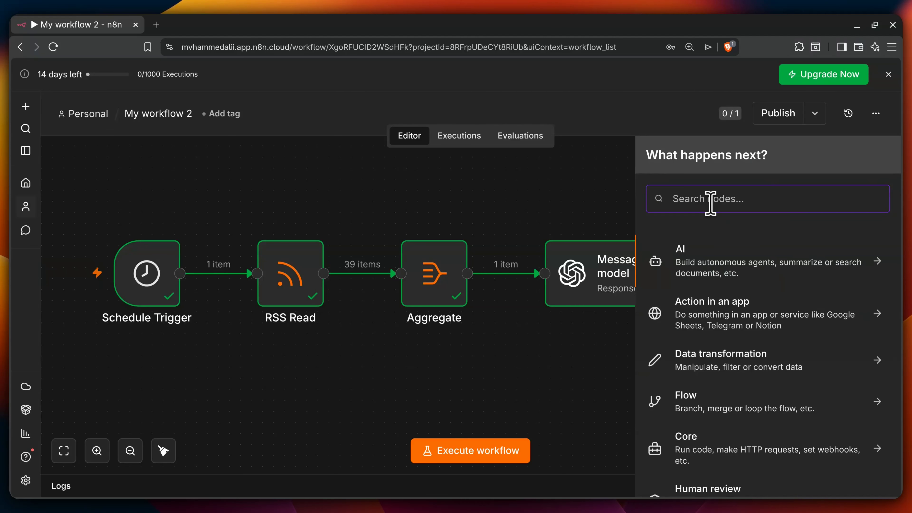
{"action": "type", "text": "rss"}
{"action": "left_click", "coordinate": [711, 250]}
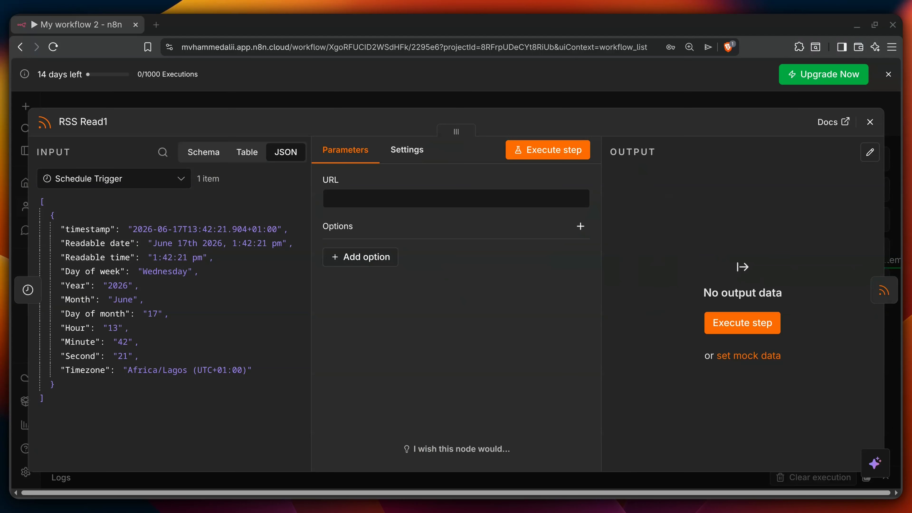
Step: Paste the UN News feed URL, fetch its 30 items, and close the RSS Read1 editor
{"action": "left_click", "coordinate": [420, 198]}
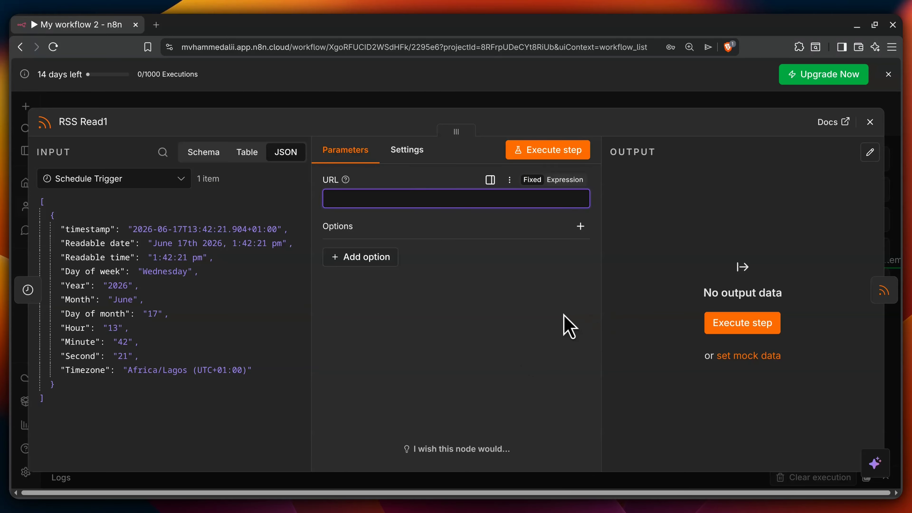
{"action": "type", "text": "https://news.un.org/feed/subscribe/en/news/region/global/feed/rss.xml"}
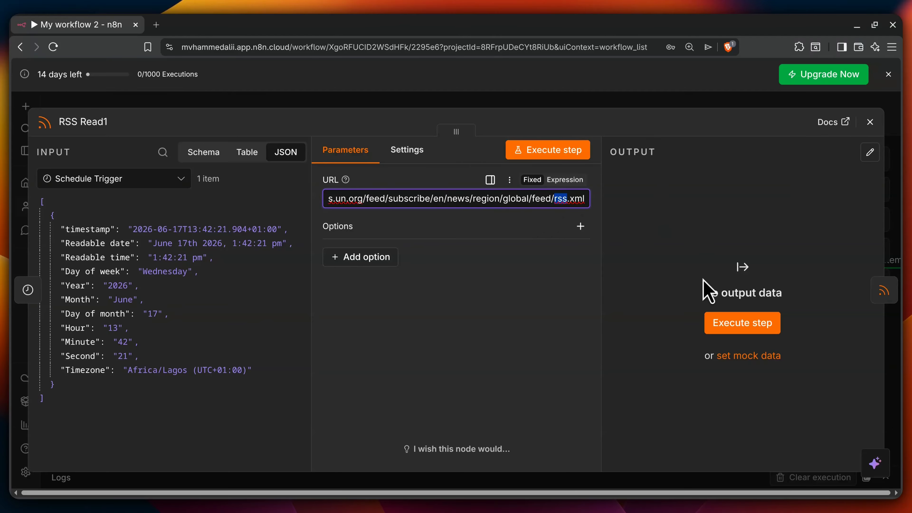
{"action": "left_click", "coordinate": [735, 325]}
{"action": "scroll", "coordinate": [683, 269], "scroll_direction": "down", "scroll_amount": 10}
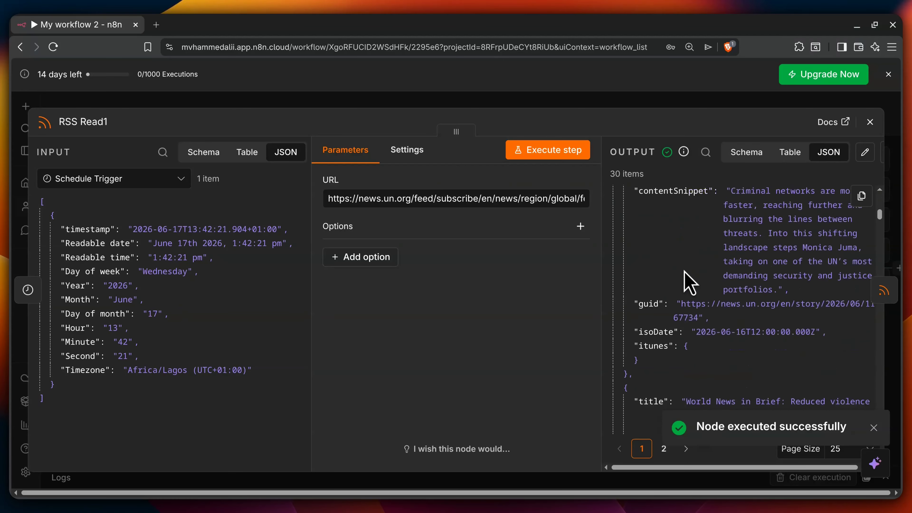
{"action": "scroll", "coordinate": [686, 274], "scroll_direction": "down", "scroll_amount": 5}
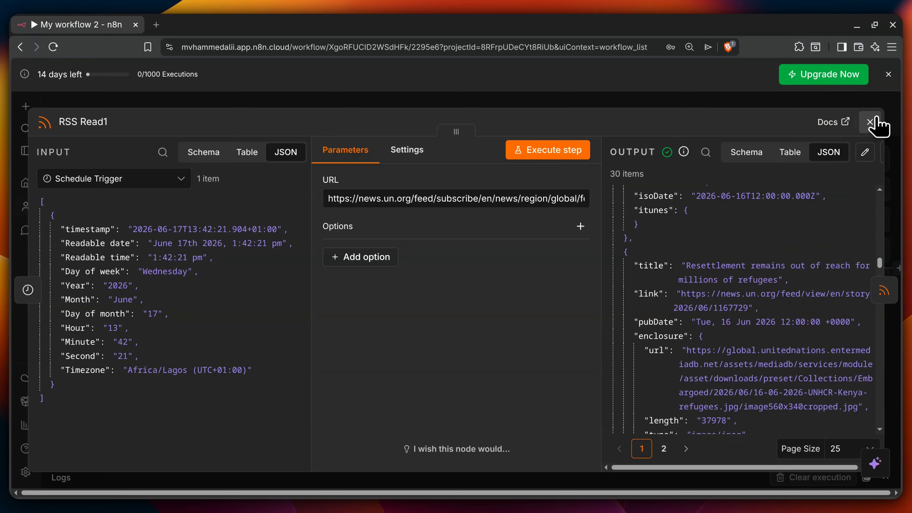
{"action": "left_click", "coordinate": [875, 127]}
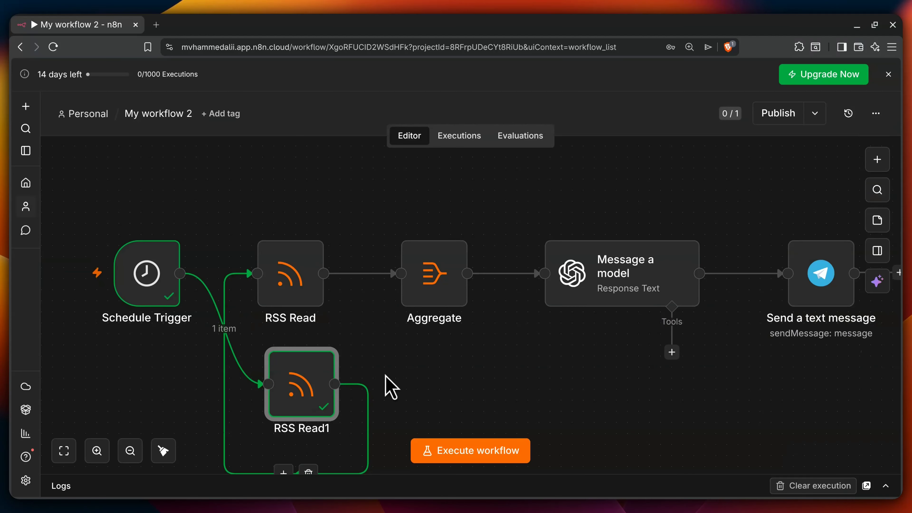
Step: Rewire so Schedule Trigger feeds RSS Read and RSS Read1 feeds Aggregate, then run the workflow
{"action": "scroll", "coordinate": [387, 387], "scroll_direction": "down", "scroll_amount": 2}
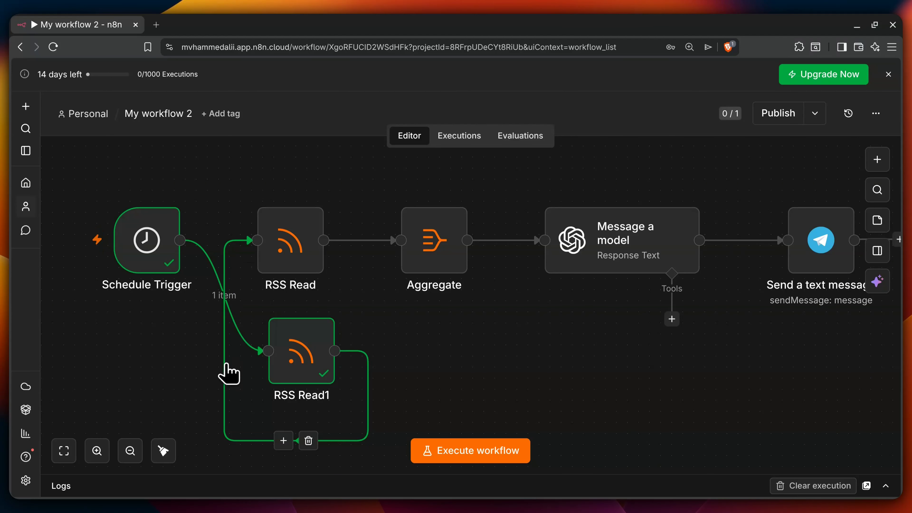
{"action": "left_click", "coordinate": [308, 441]}
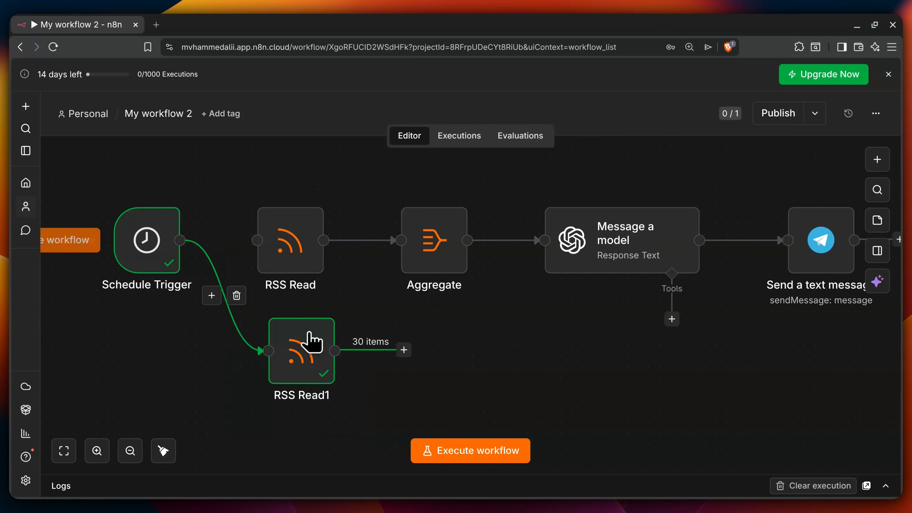
{"action": "left_click_drag", "start_coordinate": [180, 240], "coordinate": [248, 243]}
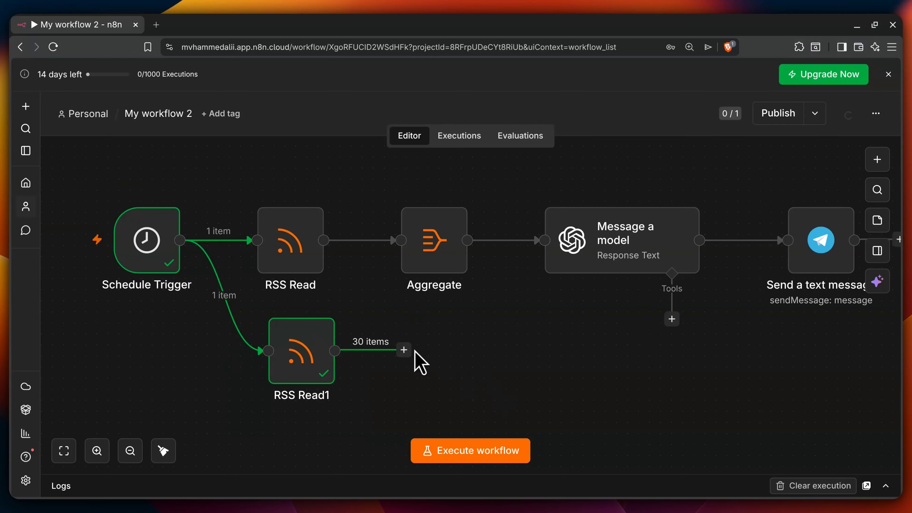
{"action": "mouse_move", "coordinate": [175, 224]}
{"action": "left_click_drag", "start_coordinate": [404, 350], "coordinate": [394, 248]}
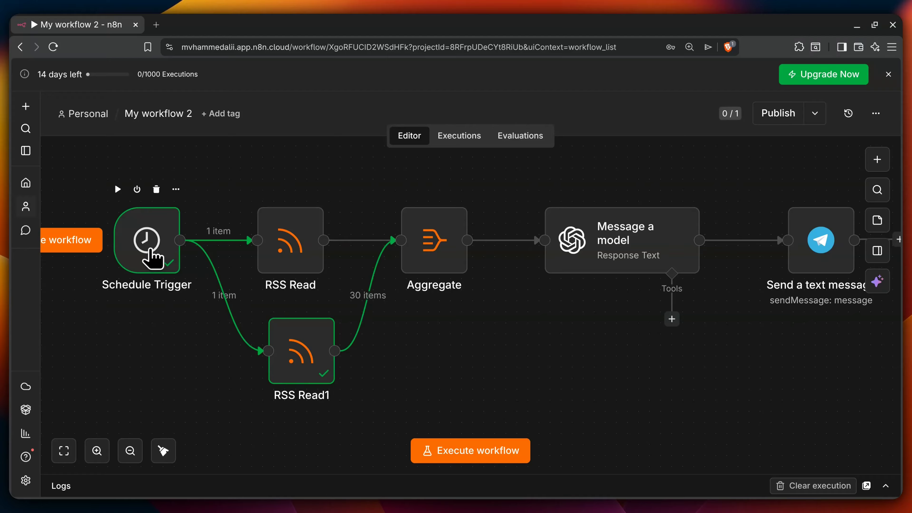
{"action": "left_click", "coordinate": [484, 454]}
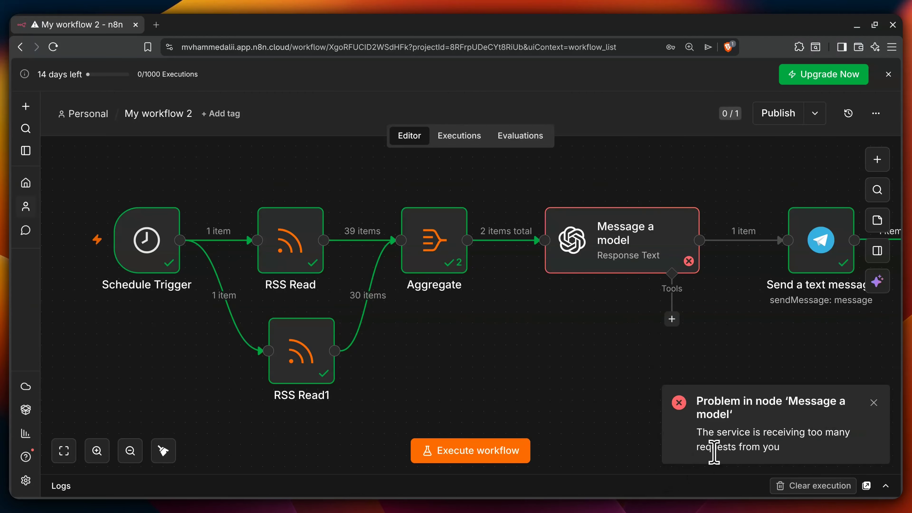
Step: Open Message a model to read its rate-limit error, then close the notice and editor
{"action": "double_click", "coordinate": [651, 256]}
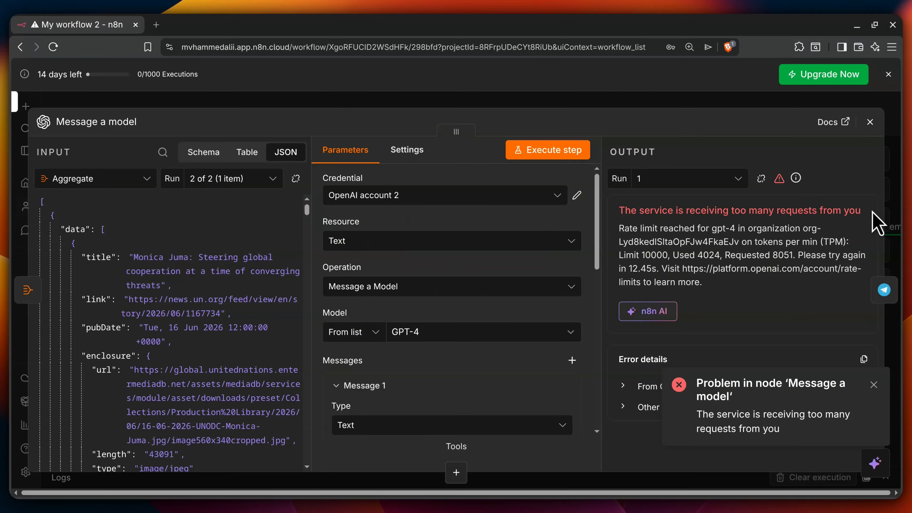
{"action": "left_click", "coordinate": [874, 386]}
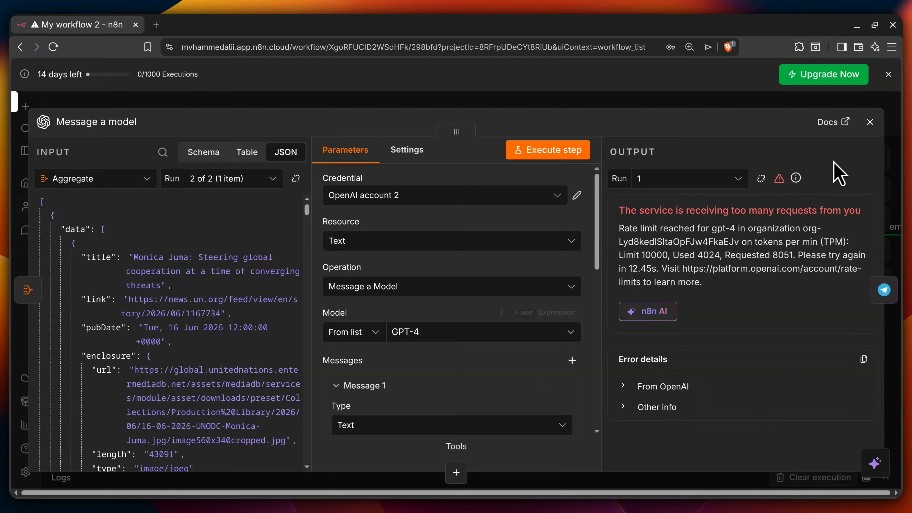
{"action": "left_click", "coordinate": [871, 121]}
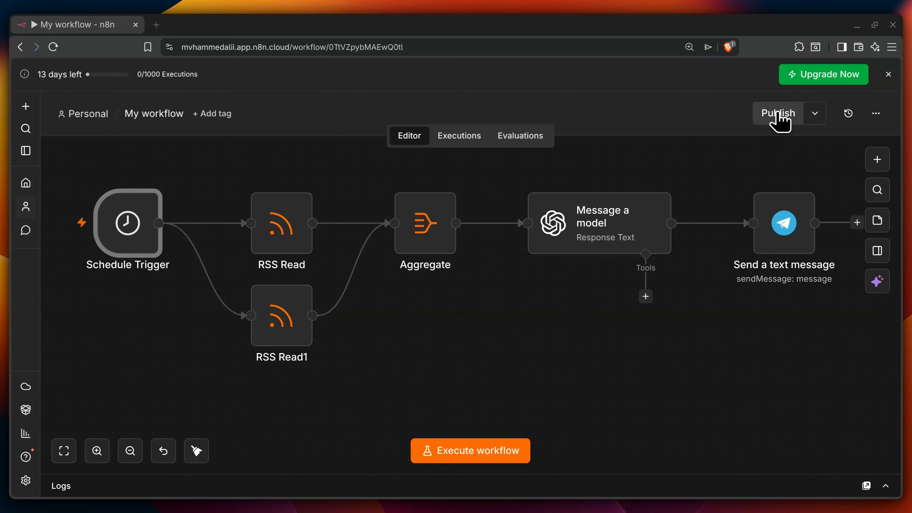
Step: Publish "My workflow" under the default version name and dismiss the confirmation
{"action": "left_click", "coordinate": [778, 115]}
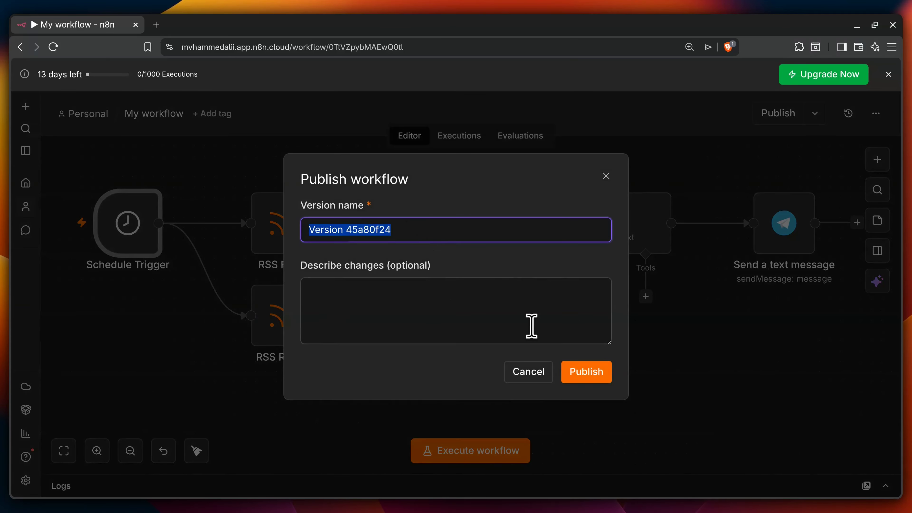
{"action": "left_click", "coordinate": [589, 377]}
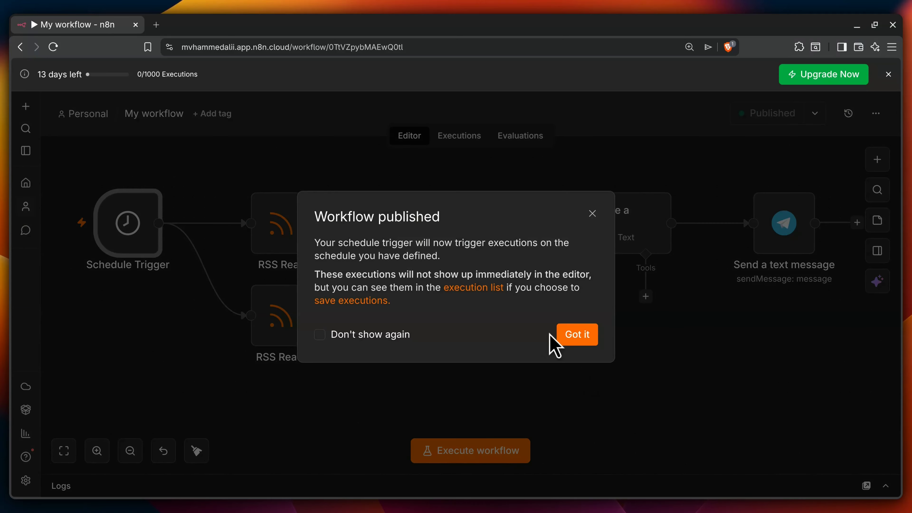
{"action": "left_click", "coordinate": [578, 335]}
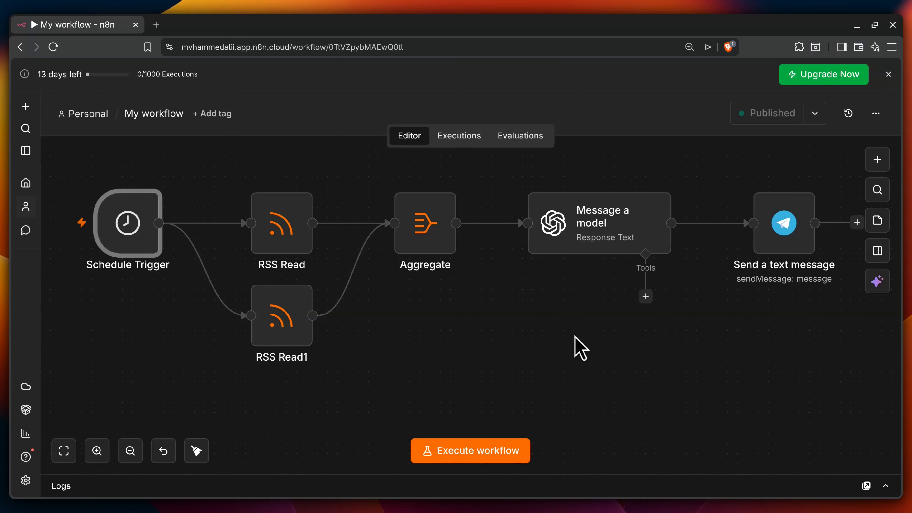